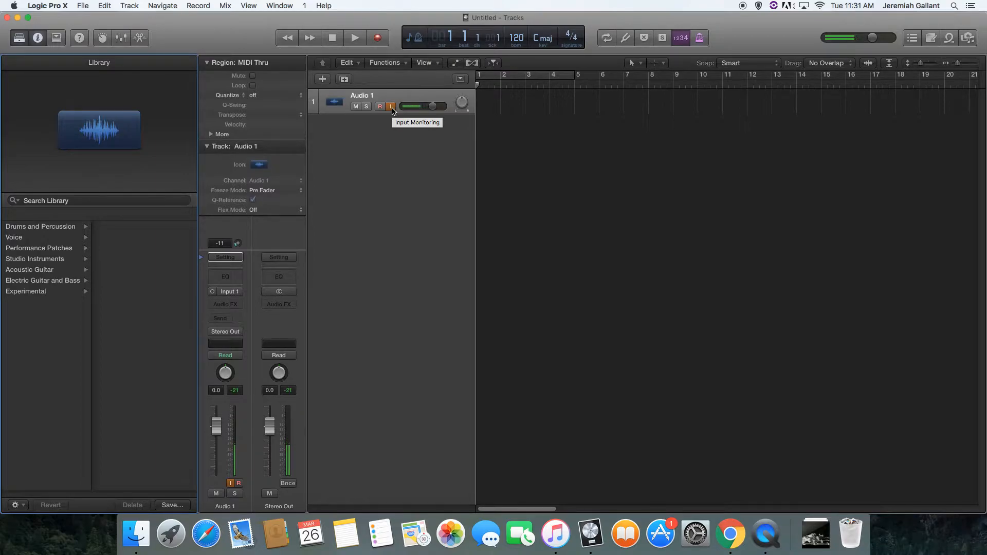
Turn off input monitoring on the Audio 1 track and record a take of about 12 bars from bar 1.
click(391, 108)
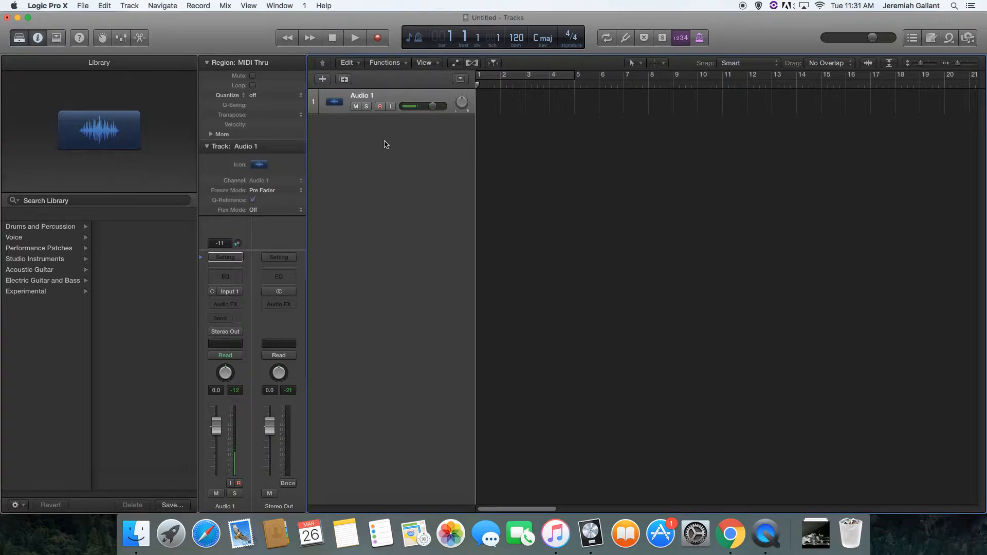
key(r)
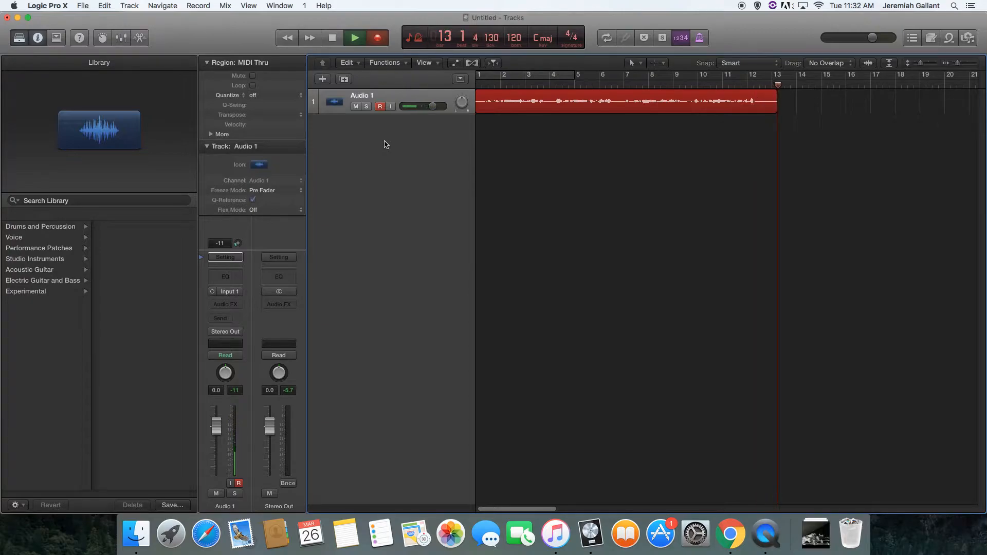
key(space)
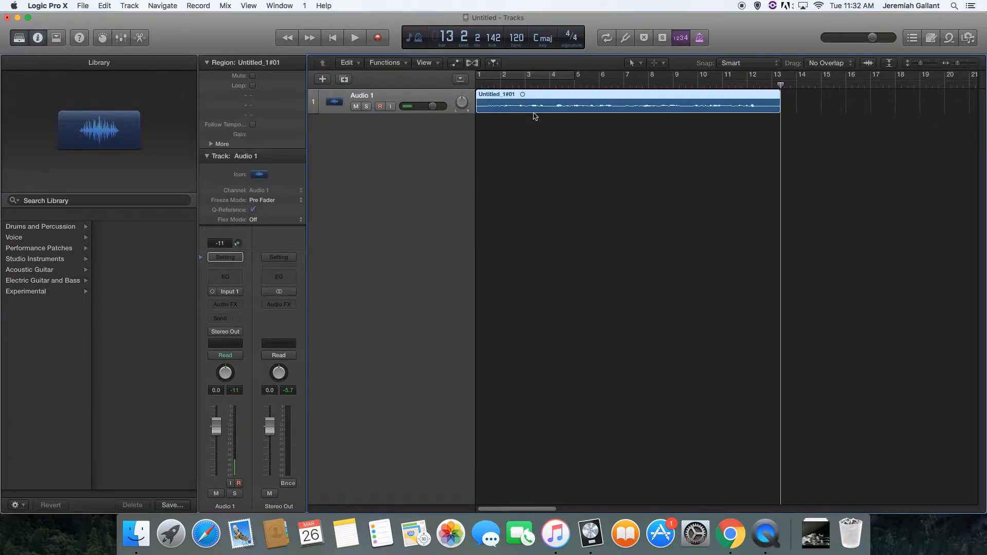
Increase the Audio 1 track's height and play back the start of the recorded region.
drag(445, 114, 453, 191)
key(Return)
key(space)
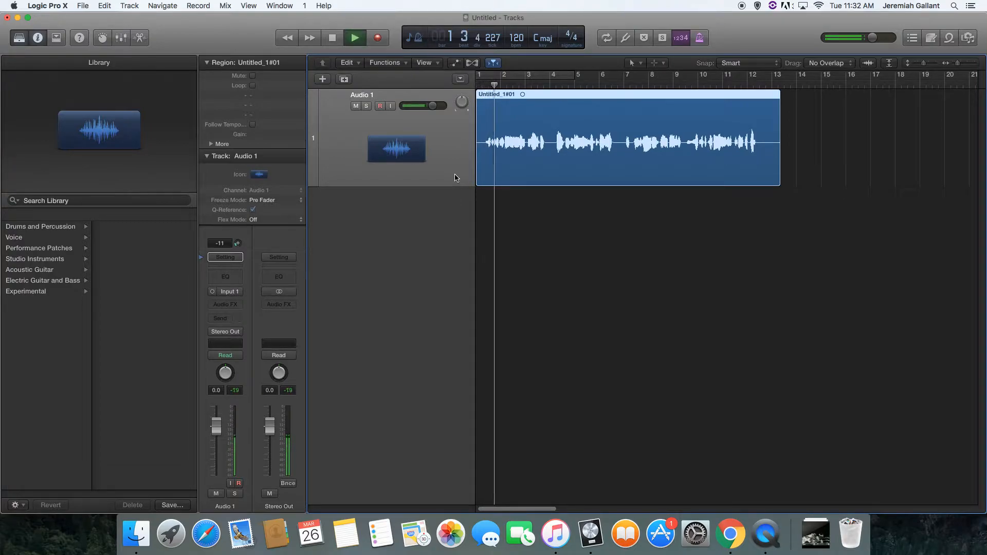
key(space)
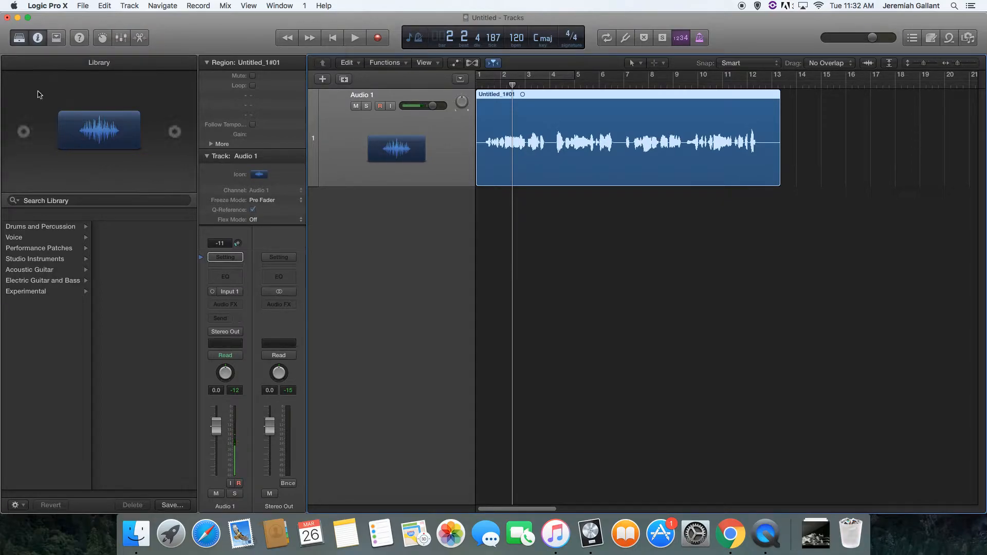
Insert the mono Pitch Correction effect on the Audio 1 channel strip and listen to the recording through it.
click(20, 37)
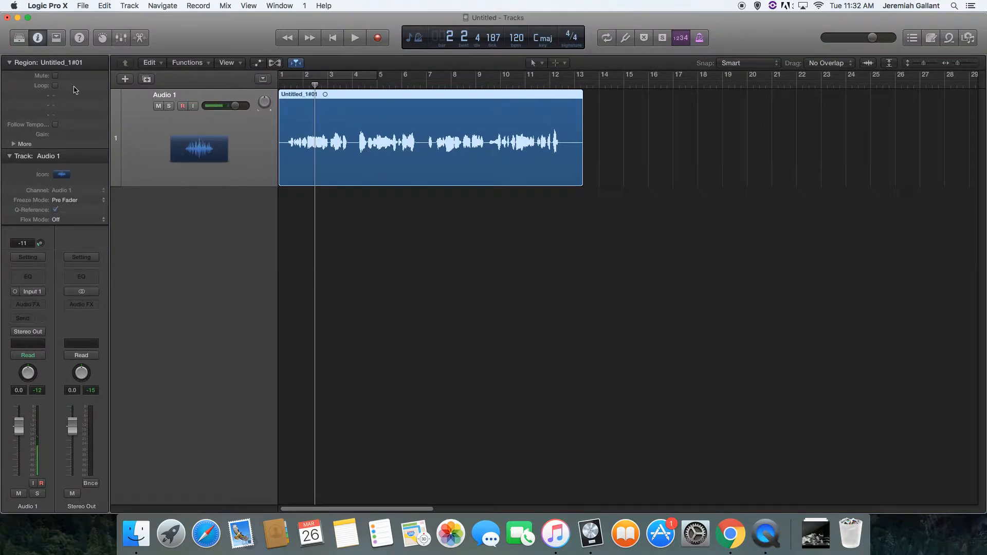
click(19, 37)
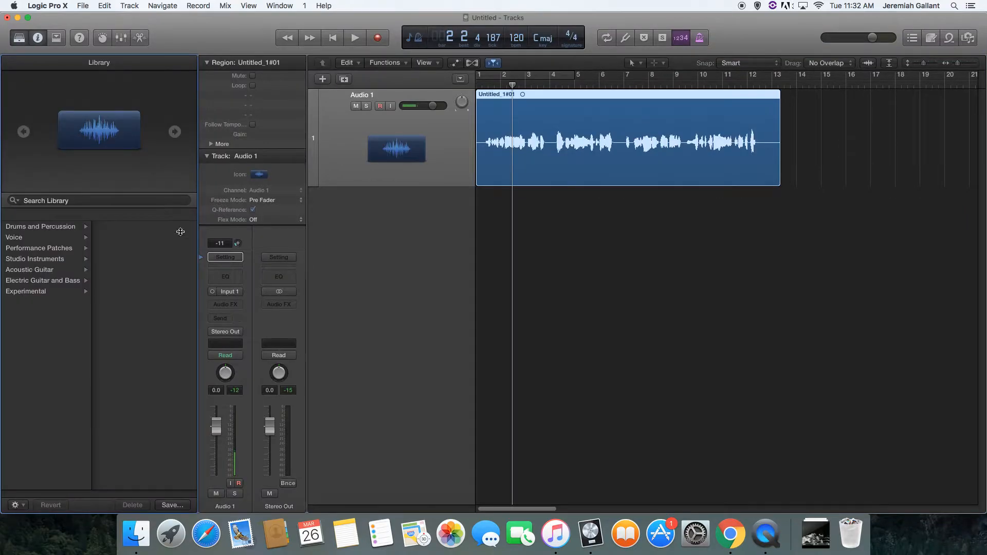
click(238, 307)
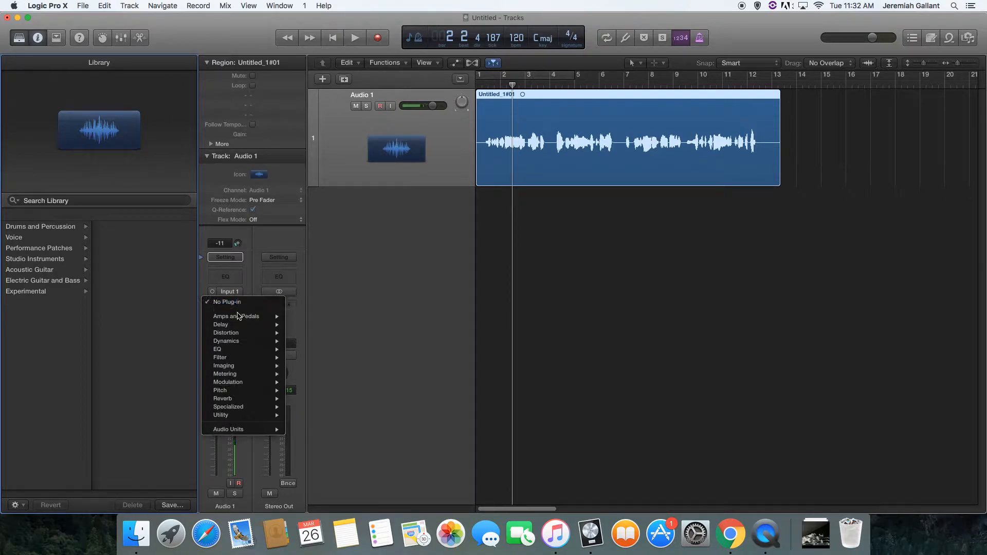
mouse_move(255, 394)
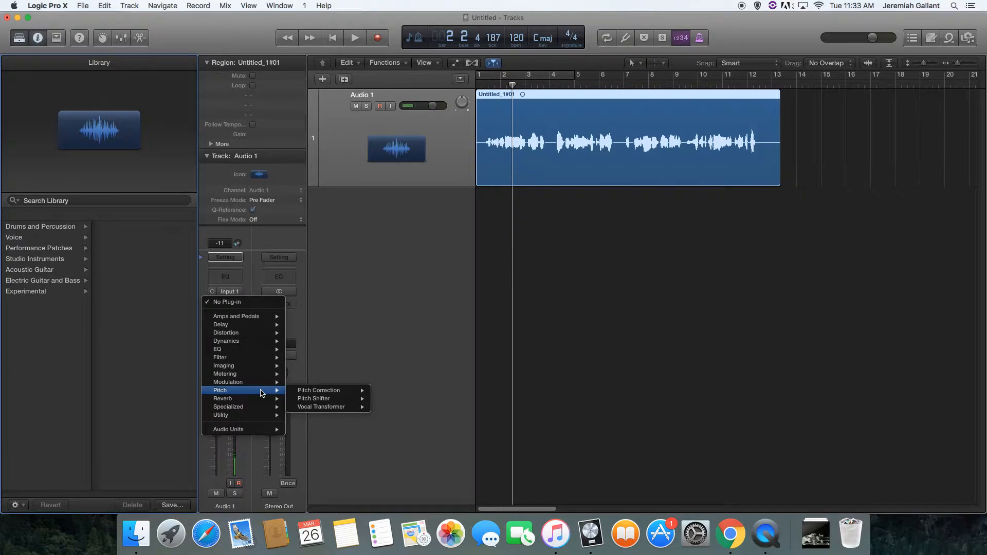
mouse_move(320, 391)
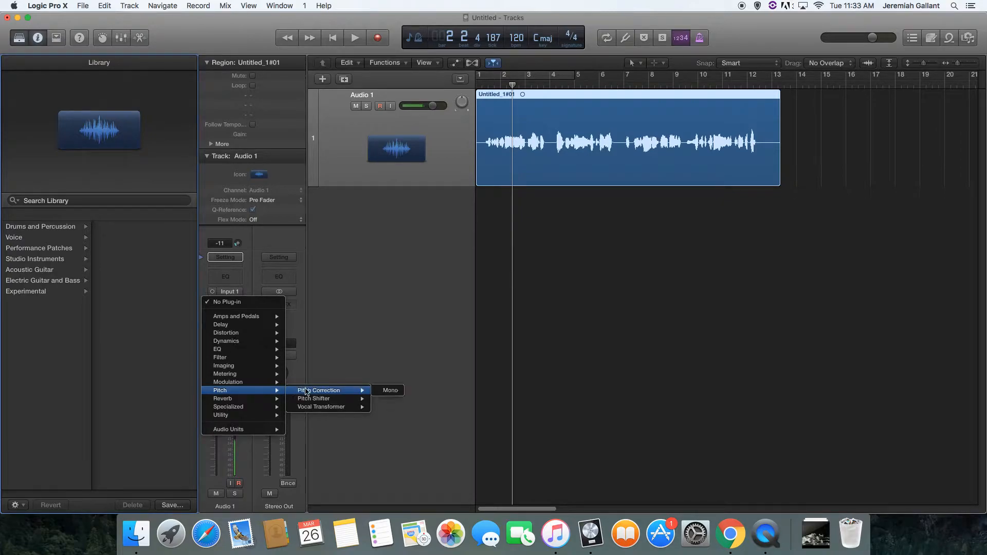
click(388, 391)
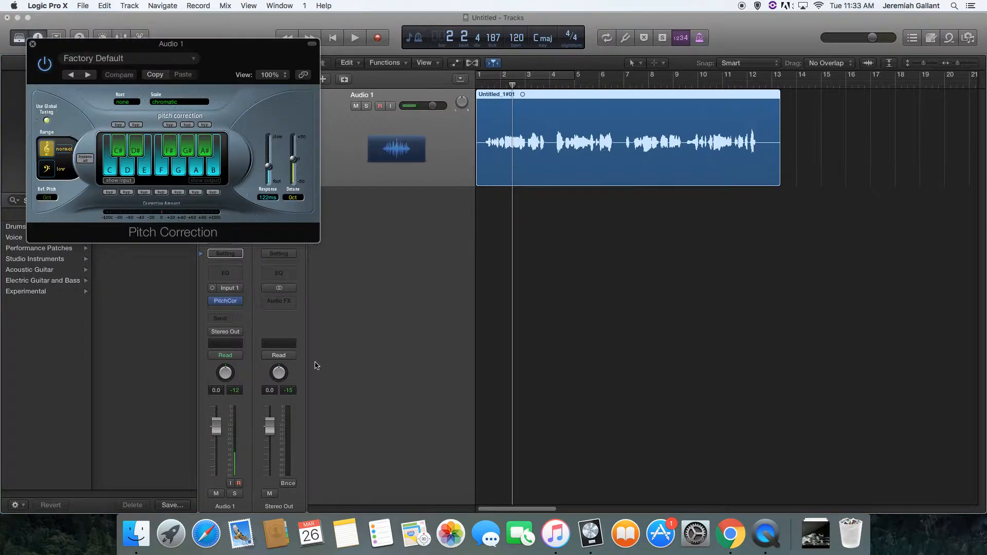
drag(242, 52, 313, 48)
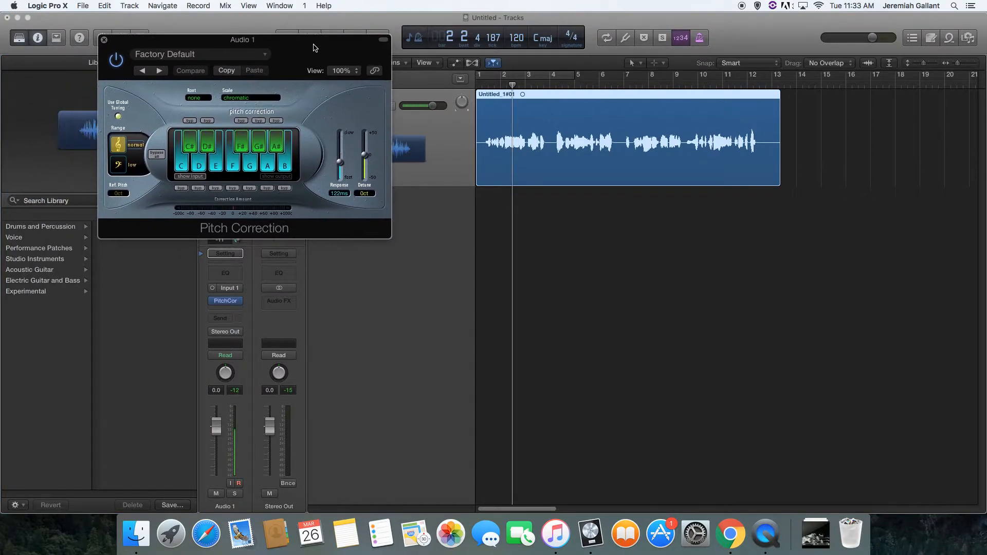
key(space)
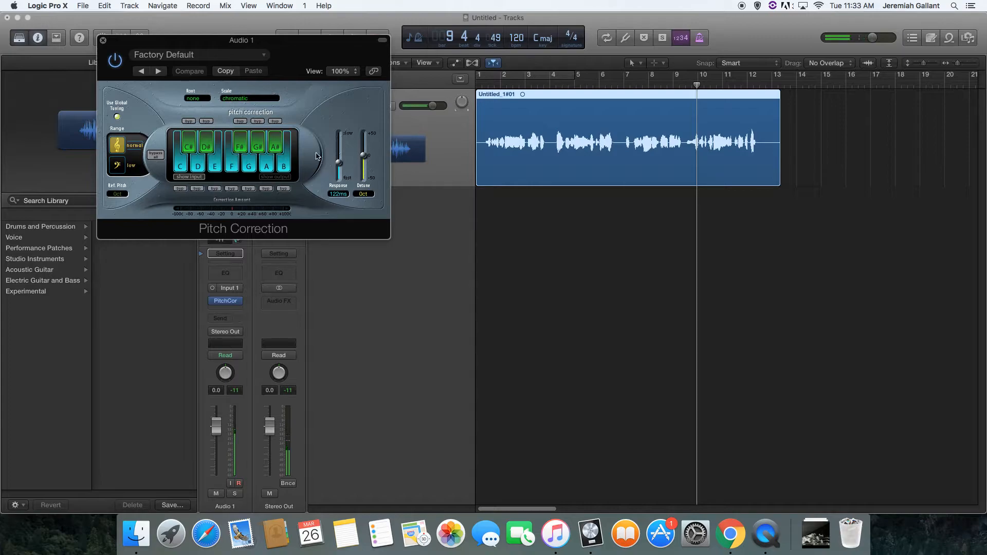
Switch off the A#, G#, F#, D# and C# notes in Pitch Correction and switch them all back on.
click(275, 146)
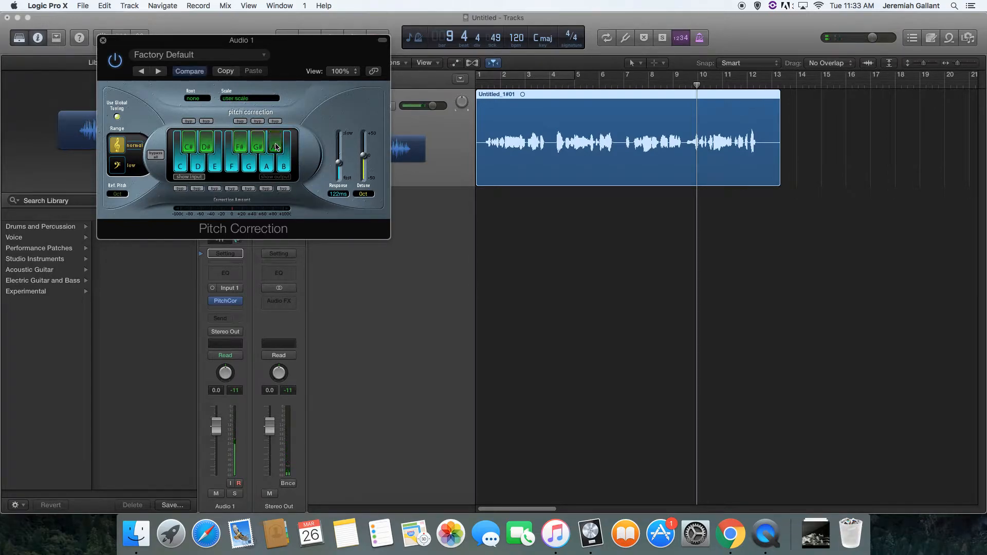
click(257, 146)
click(240, 147)
click(206, 147)
click(188, 147)
click(189, 146)
click(206, 146)
click(241, 146)
click(257, 147)
click(275, 149)
Play the recording from the start and switch off the C#, E, F# and A notes in Pitch Correction.
key(Return)
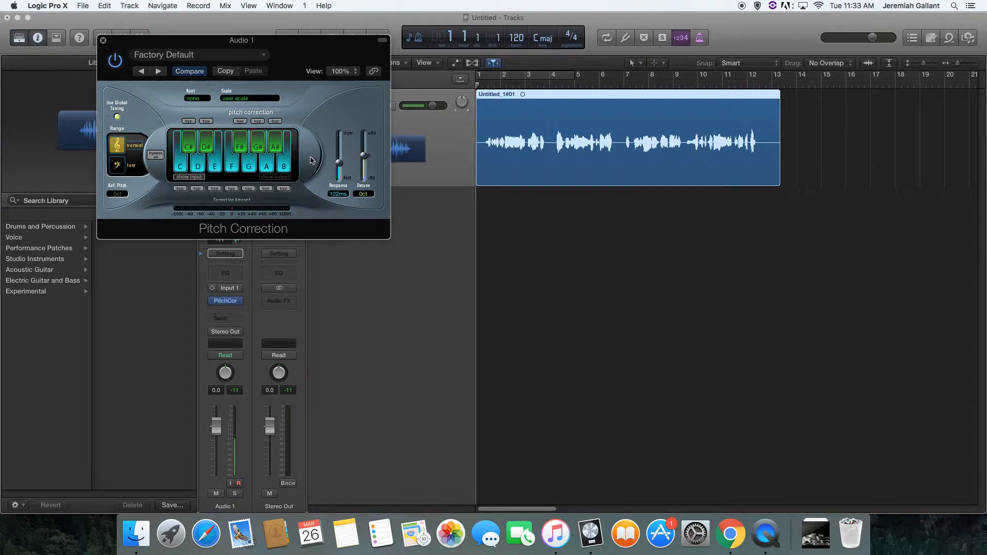
key(space)
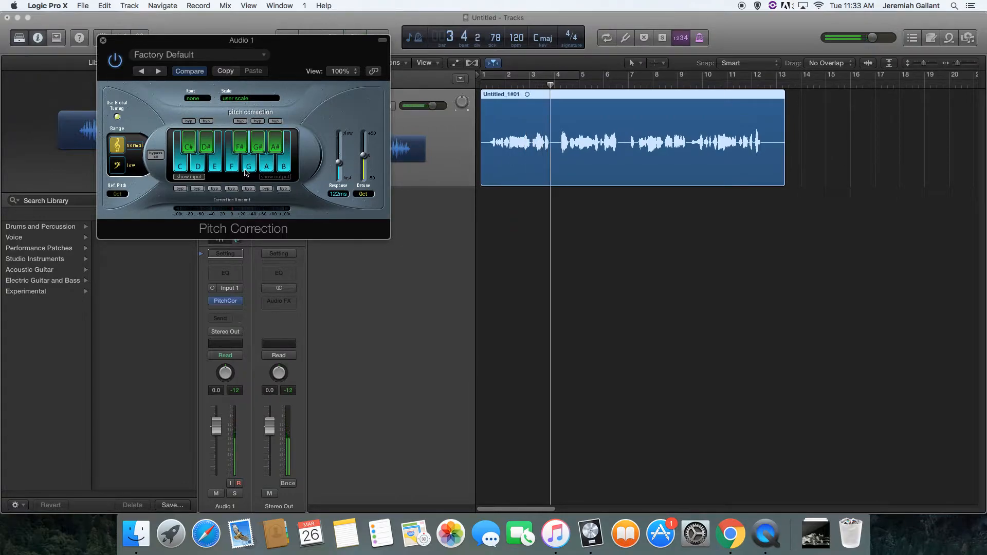
click(207, 147)
click(216, 154)
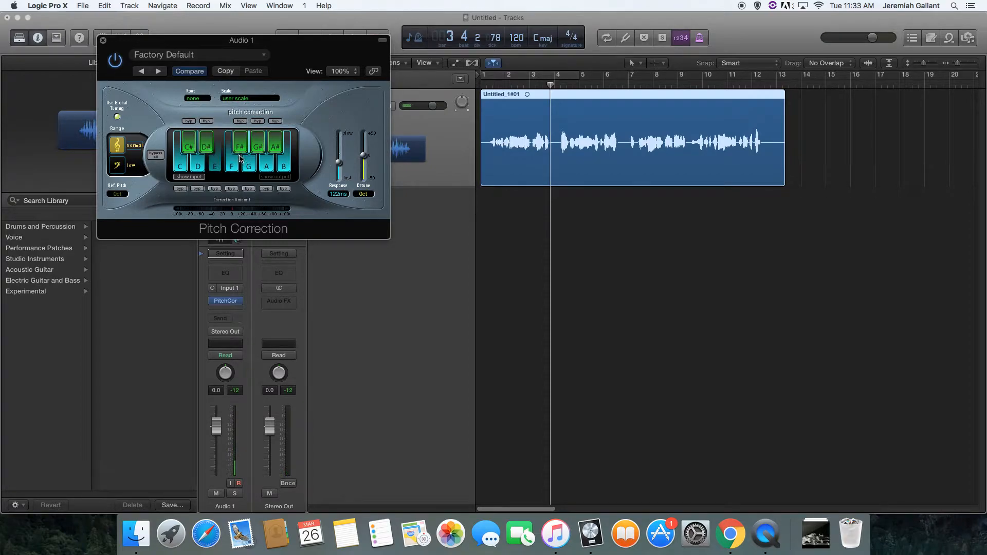
click(241, 148)
click(269, 163)
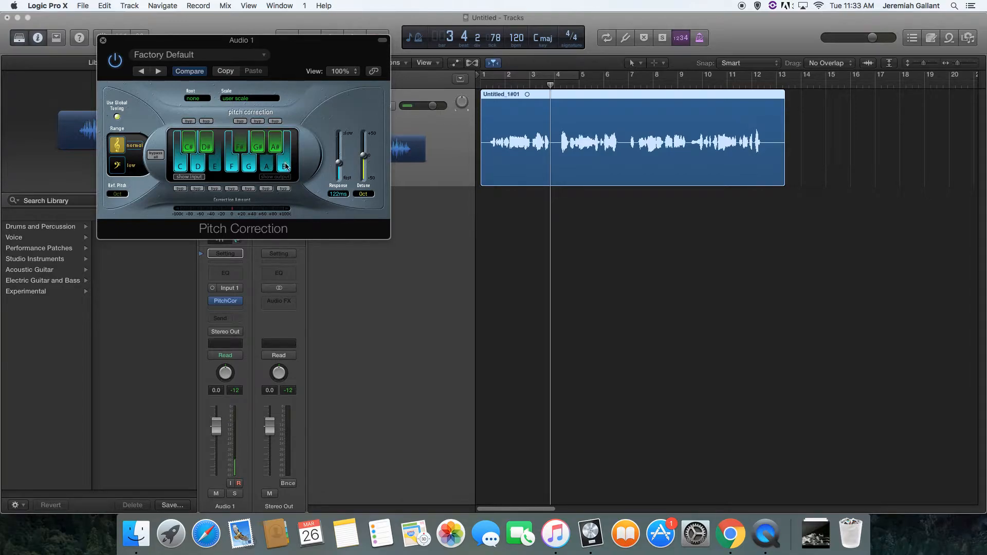
click(286, 166)
click(190, 148)
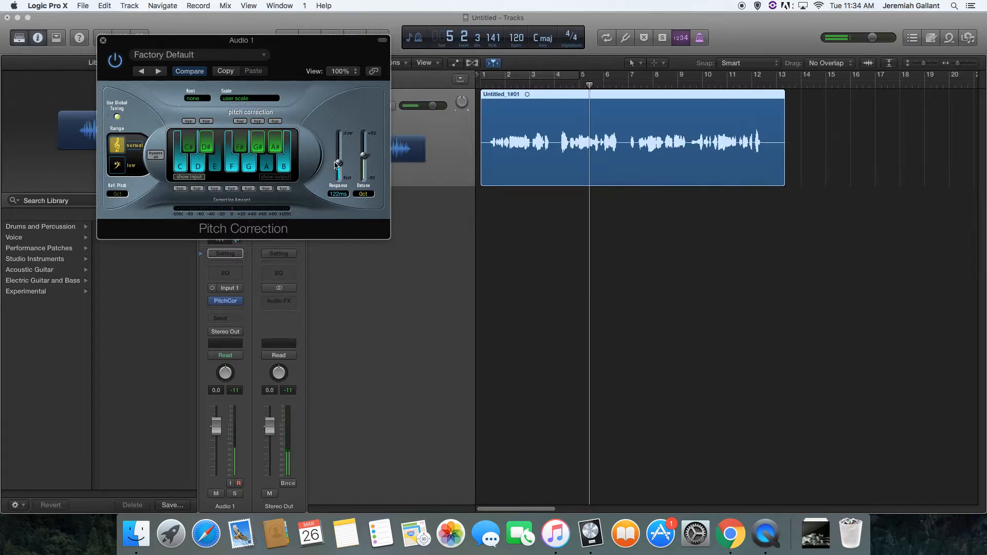
Set the Pitch Correction response to 0.00 ms and play the recording from the beginning.
drag(339, 165, 340, 181)
key(Return)
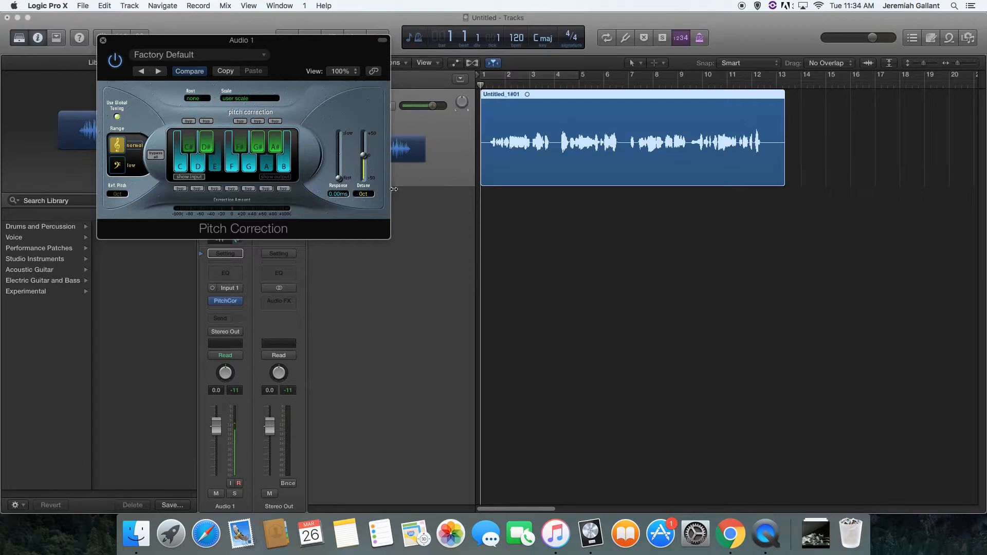
key(space)
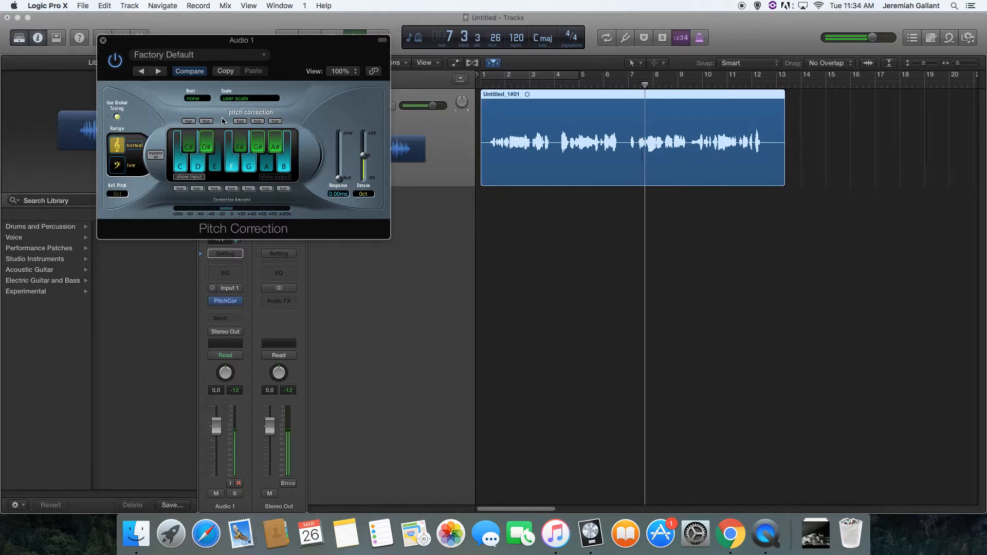
key(space)
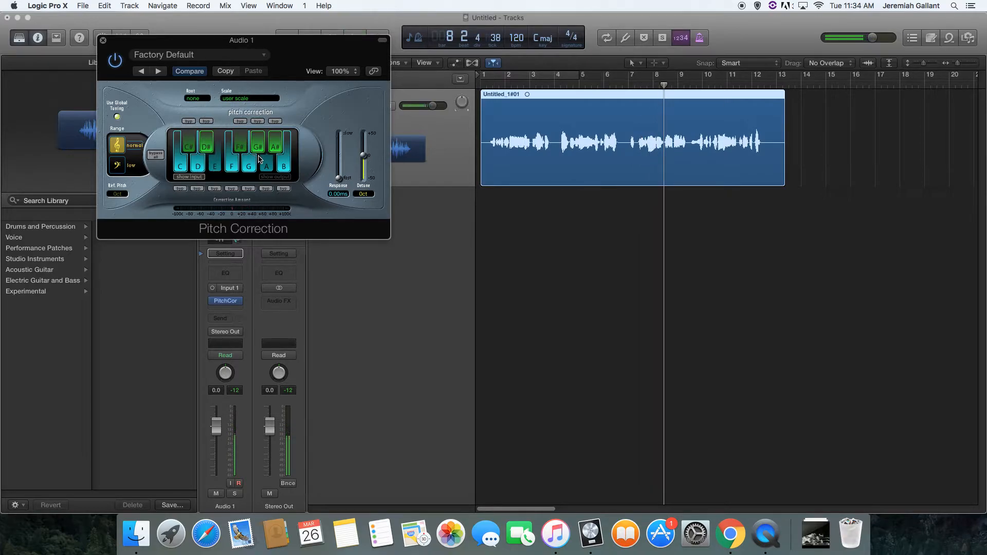
Try switching off the G# note in Pitch Correction and listen to the following bars.
click(258, 147)
key(space)
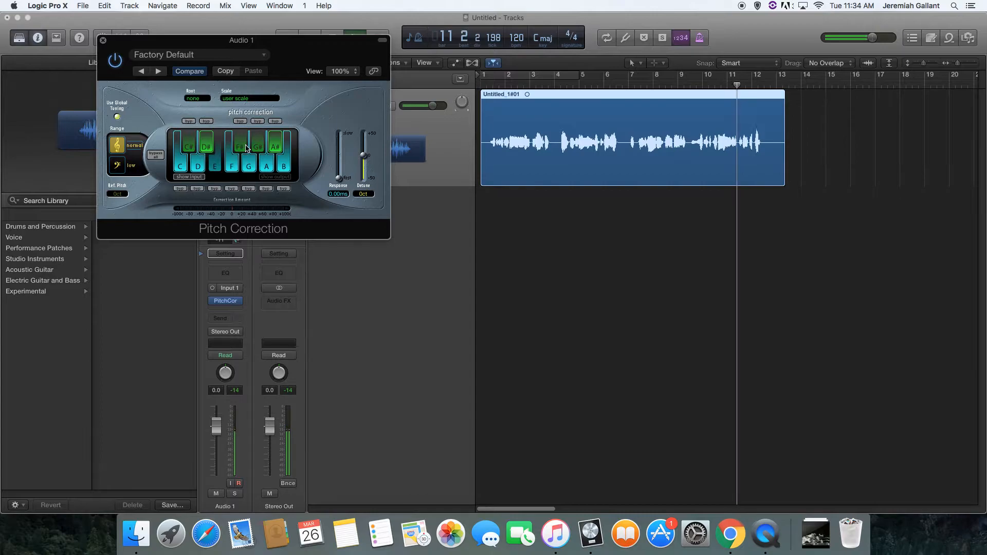
key(space)
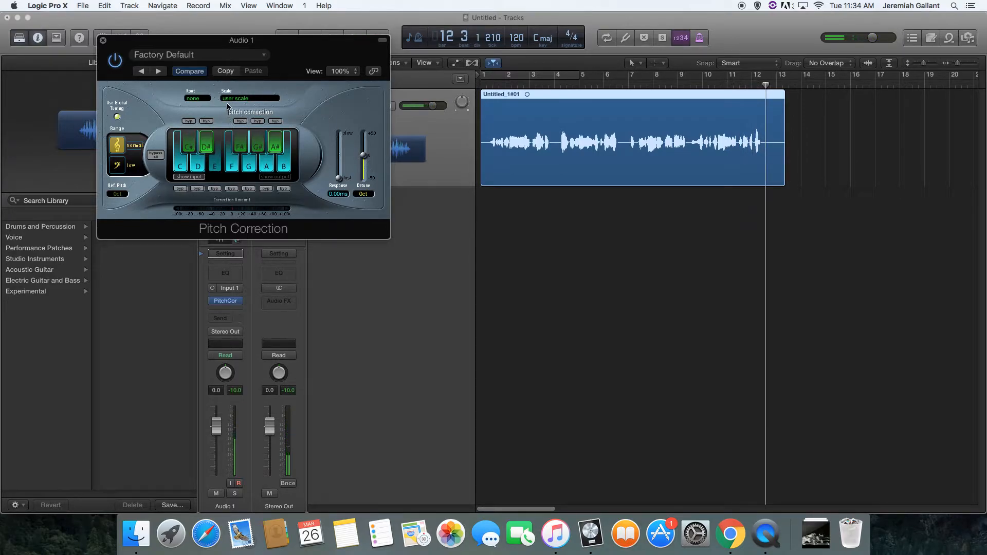
Switch the G# note back on and switch off the B note in Pitch Correction.
click(259, 148)
click(190, 148)
click(272, 165)
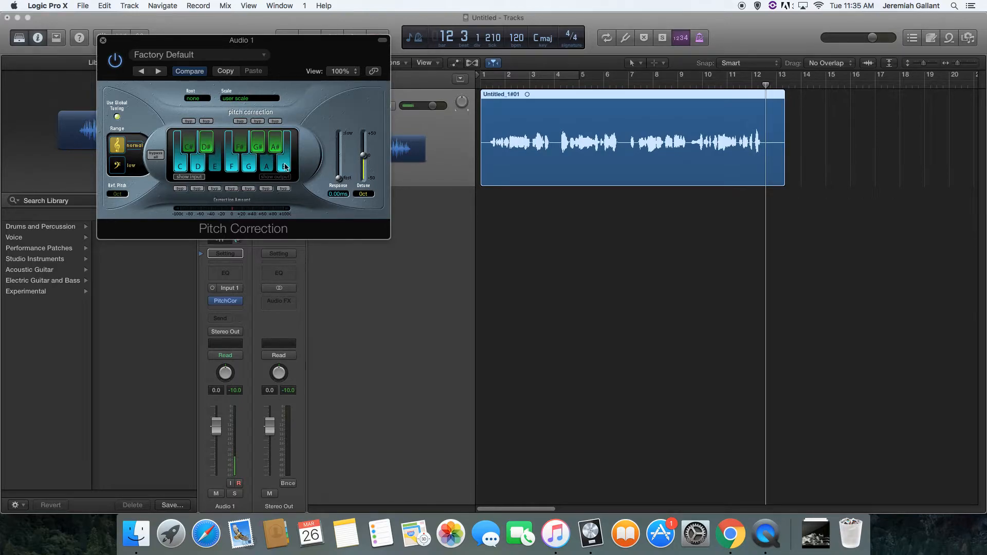
click(285, 167)
Listen to the pitch-corrected end of the recording and replay it from just before bar 2.
key(space)
key(space)
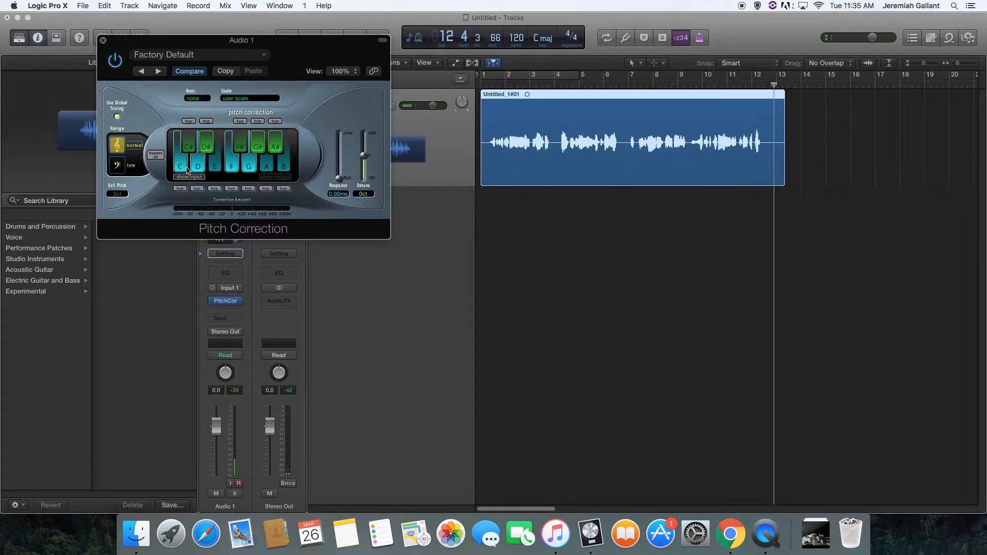
key(space)
key(space)
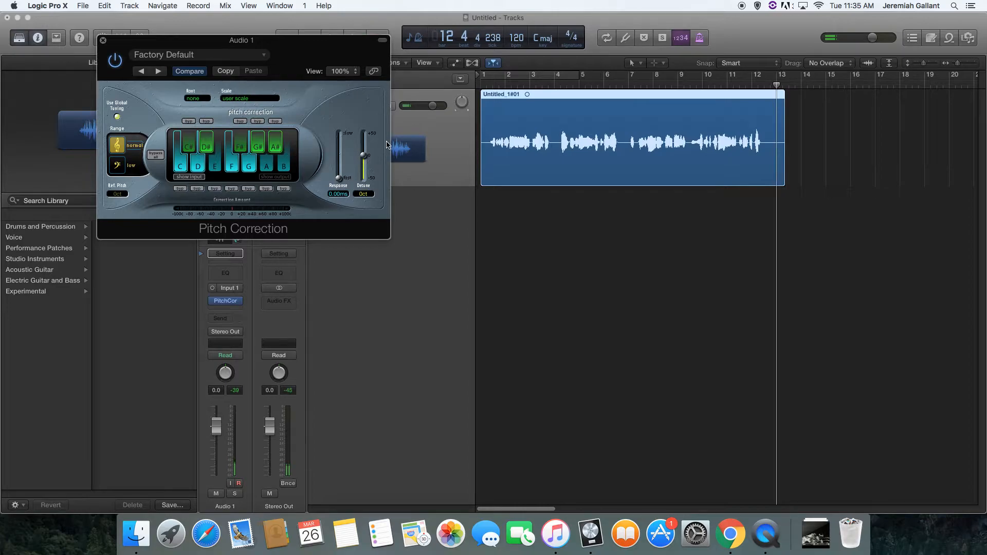
double_click(501, 87)
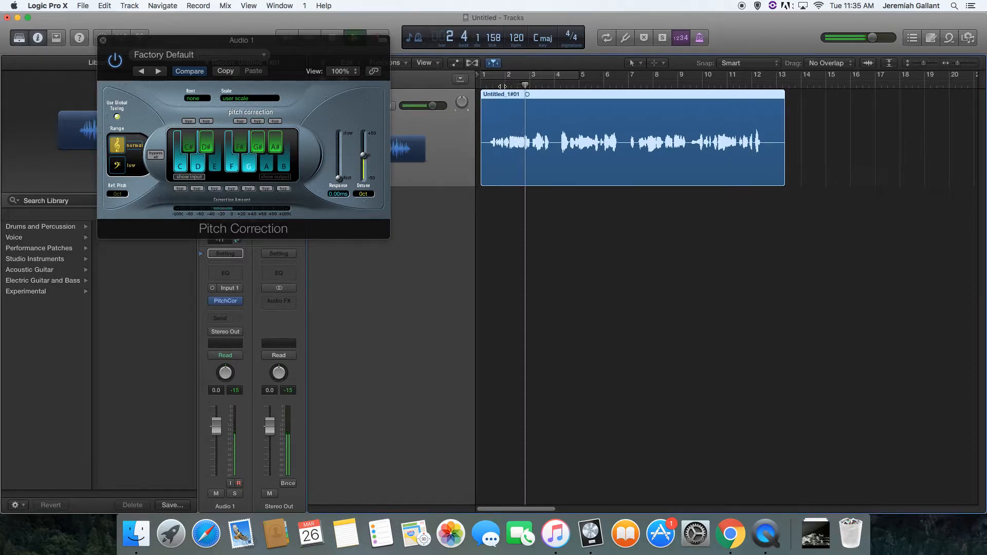
key(space)
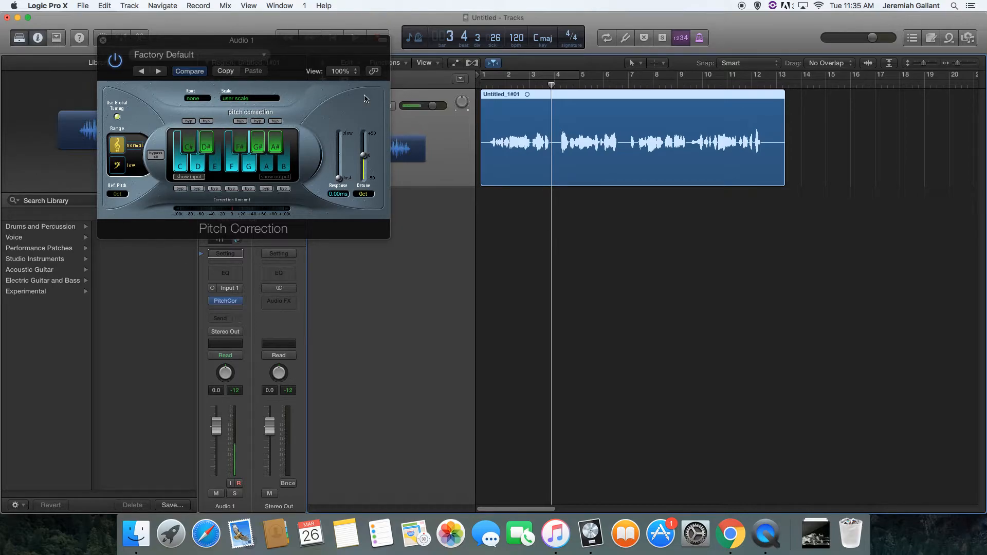
Switch to the Google Chrome slideshow and advance to the Pitch Correction Audio FX slide.
key(ctrl+Up)
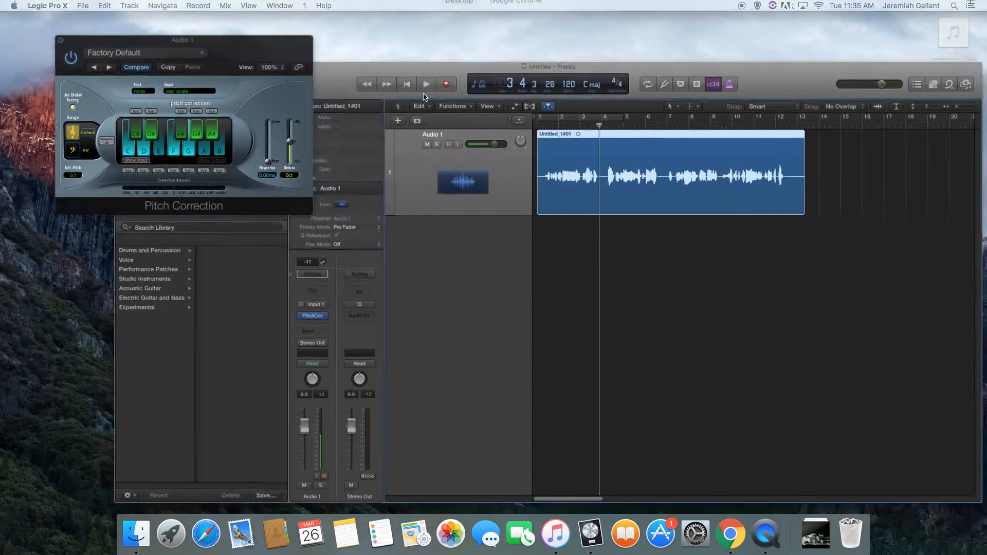
click(507, 27)
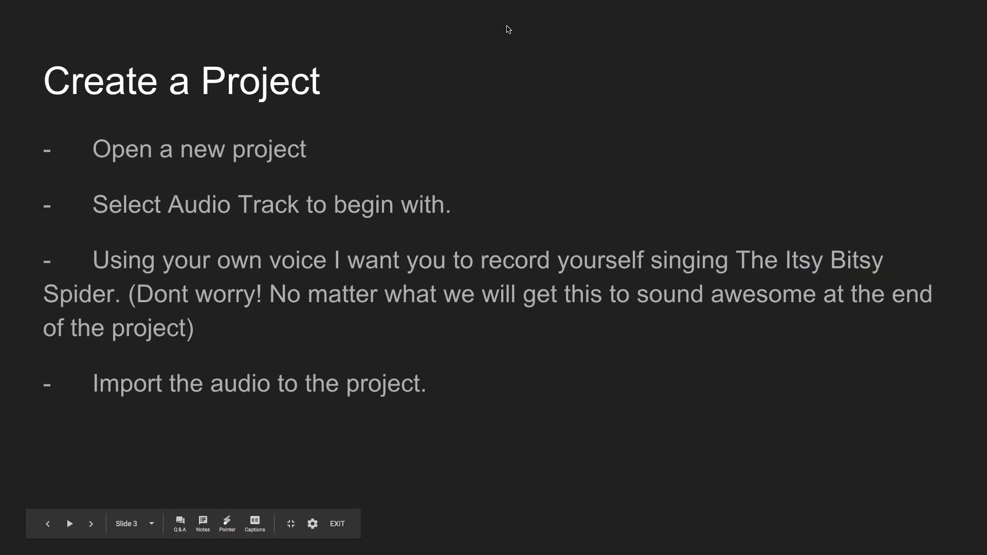
key(Right)
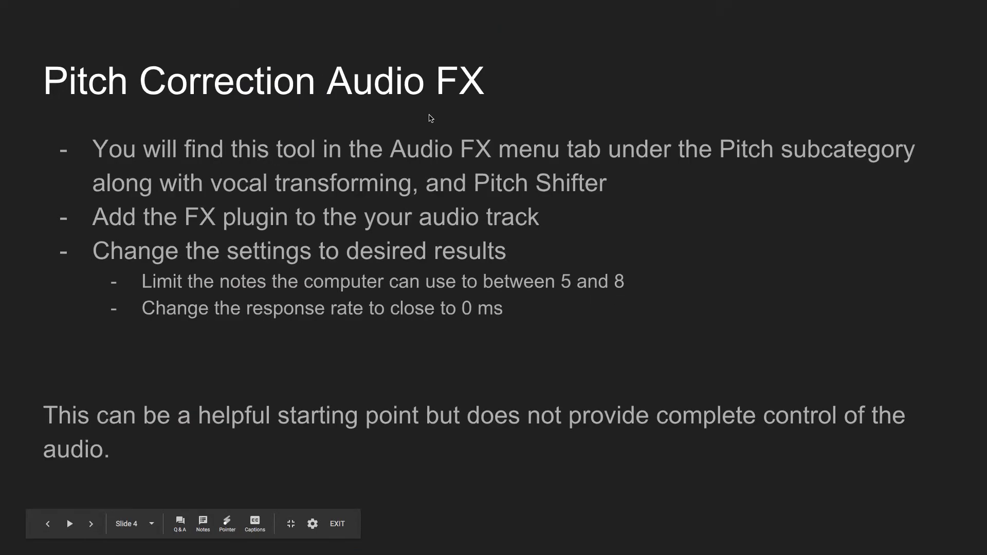
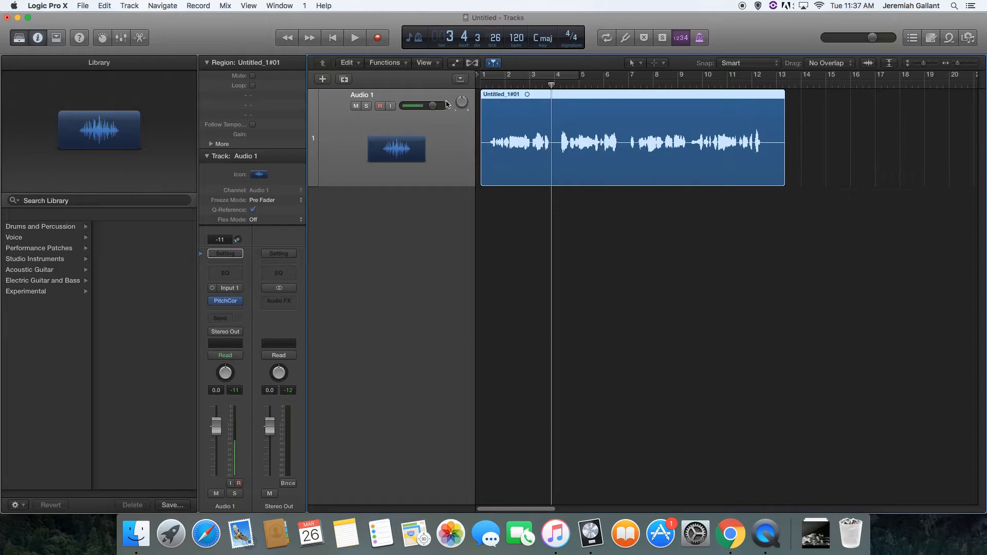
Show the Flex controls and enable Flex on the Audio 1 track.
click(472, 65)
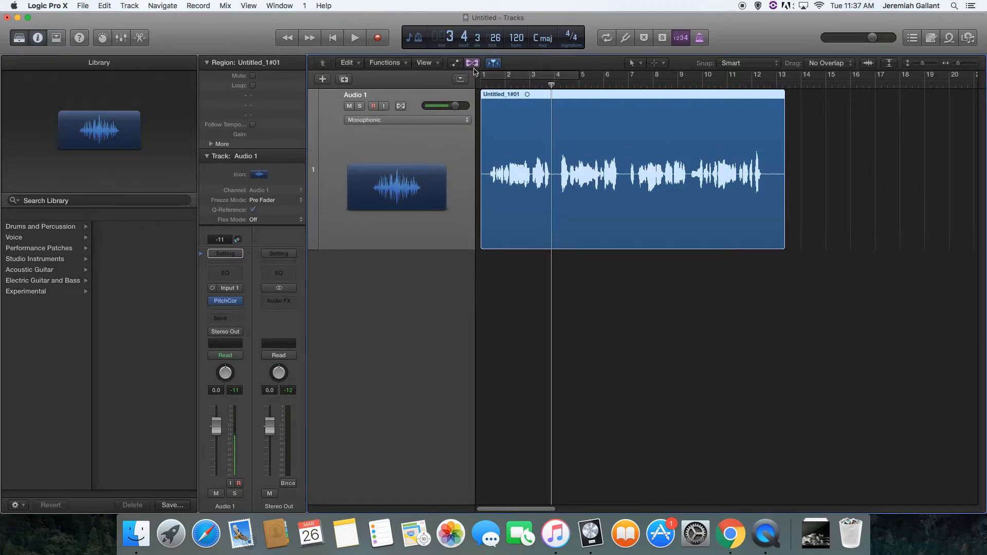
click(400, 106)
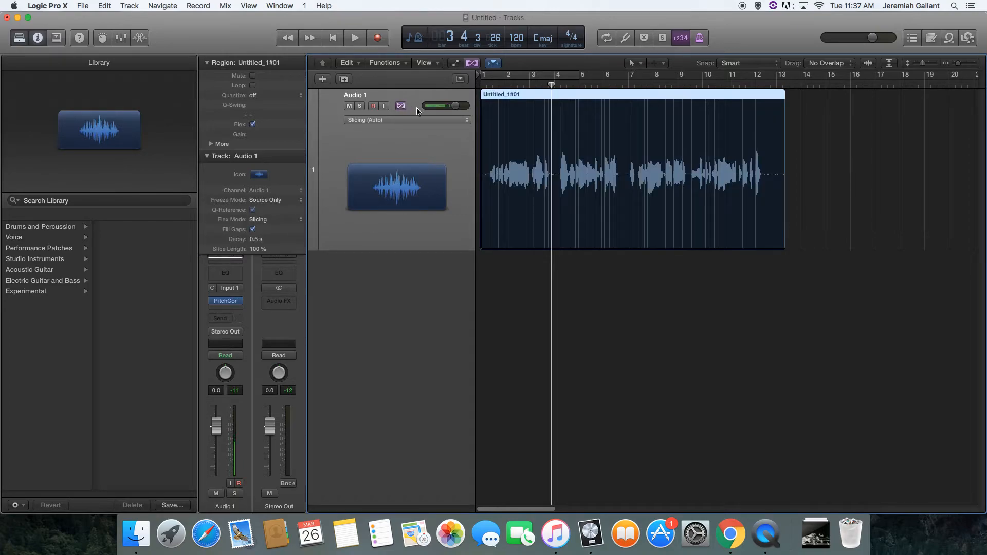
Turn off Flex on the Audio 1 track and open its region in an enlarged audio track editor.
click(401, 107)
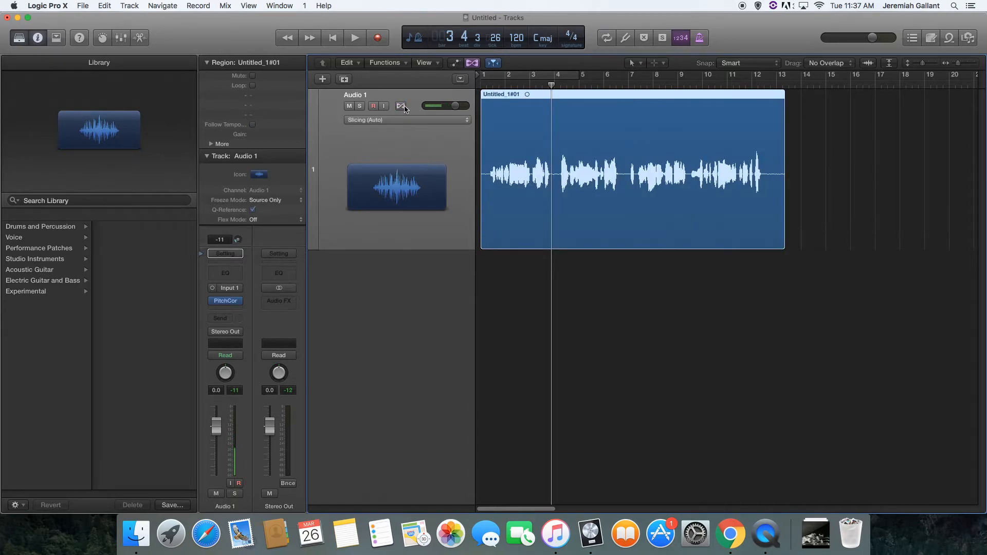
double_click(517, 127)
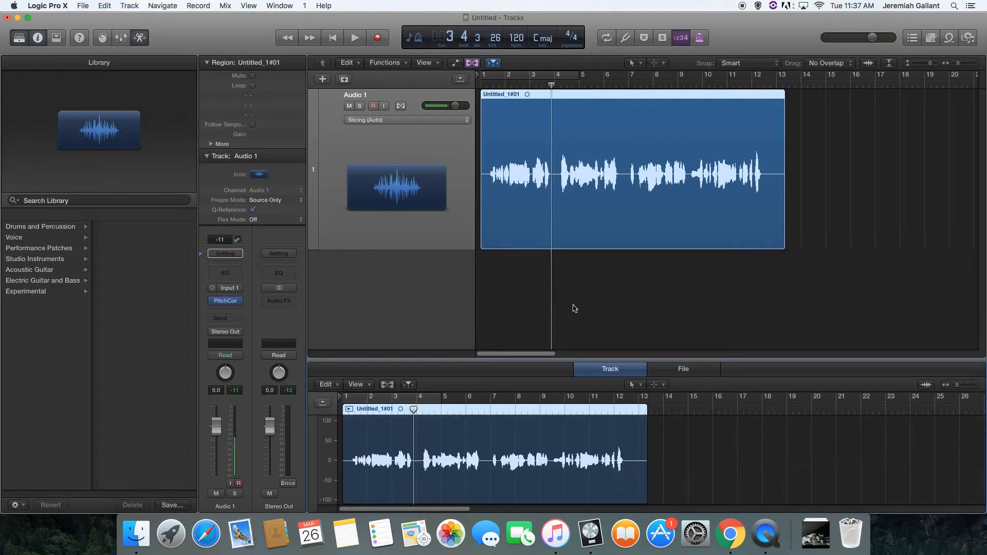
drag(538, 360, 538, 208)
Turn Flex back on from the audio track editor and set the Flex mode to Flex Pitch.
click(389, 234)
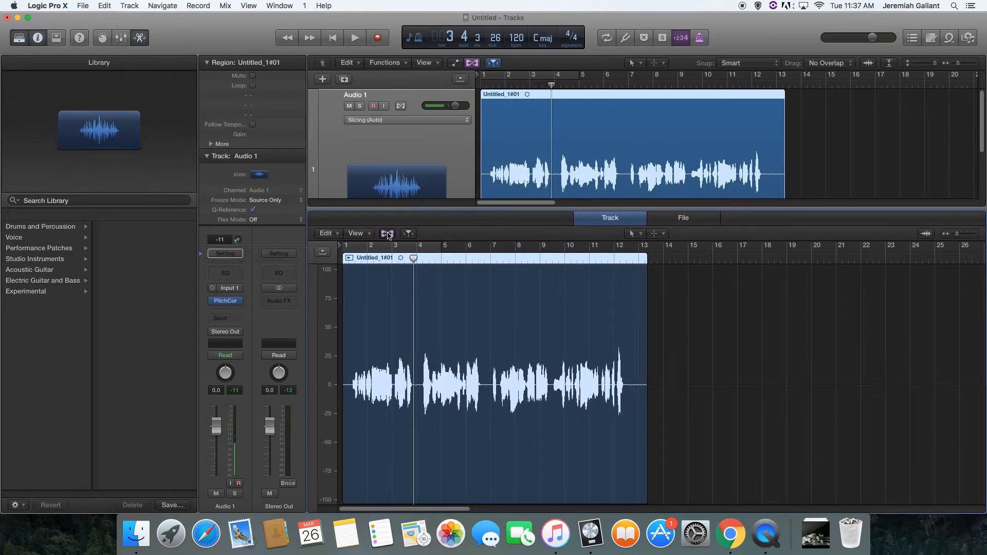
click(569, 184)
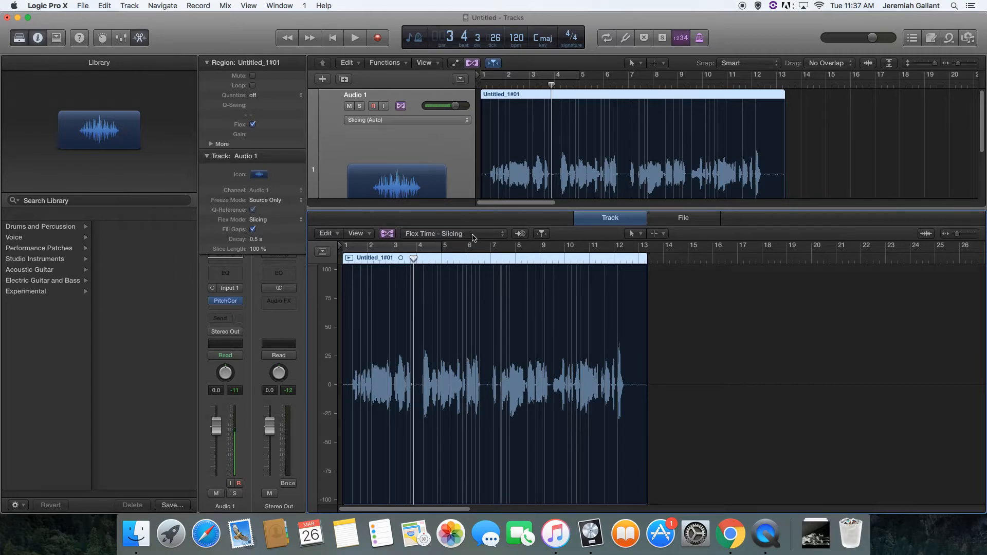
click(500, 238)
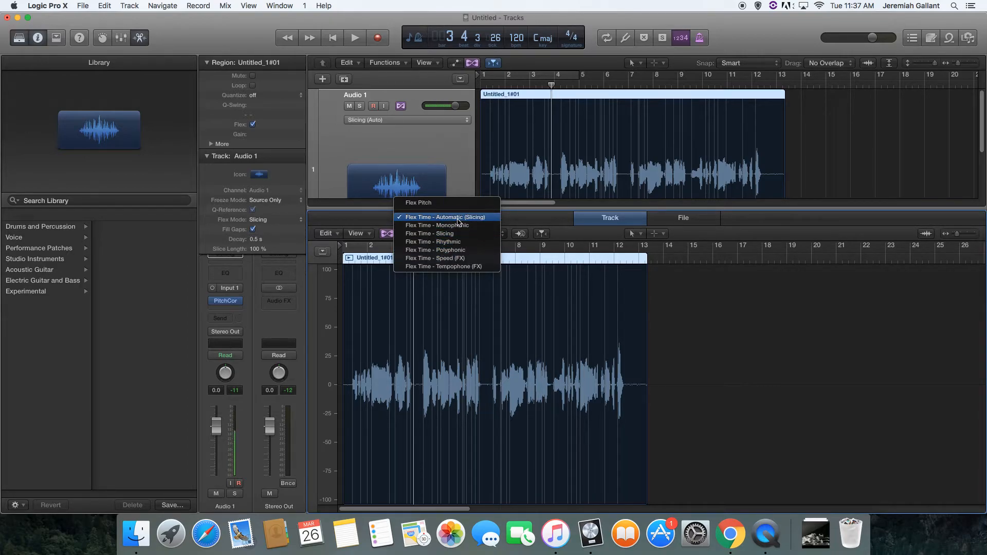
click(431, 204)
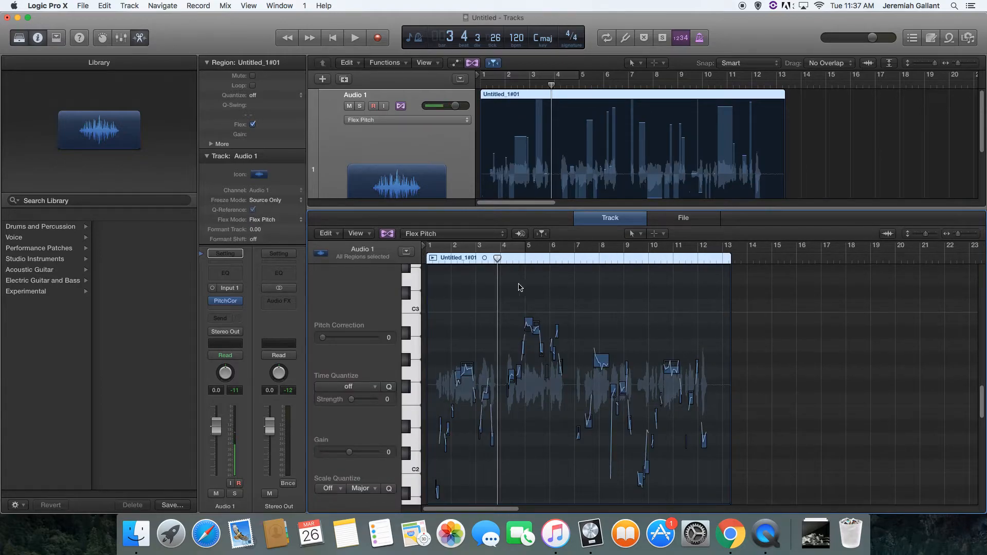
Zoom in on the region's opening in a taller Flex Pitch editor, play the first phrase and replay it to bar 4.
drag(736, 209, 740, 133)
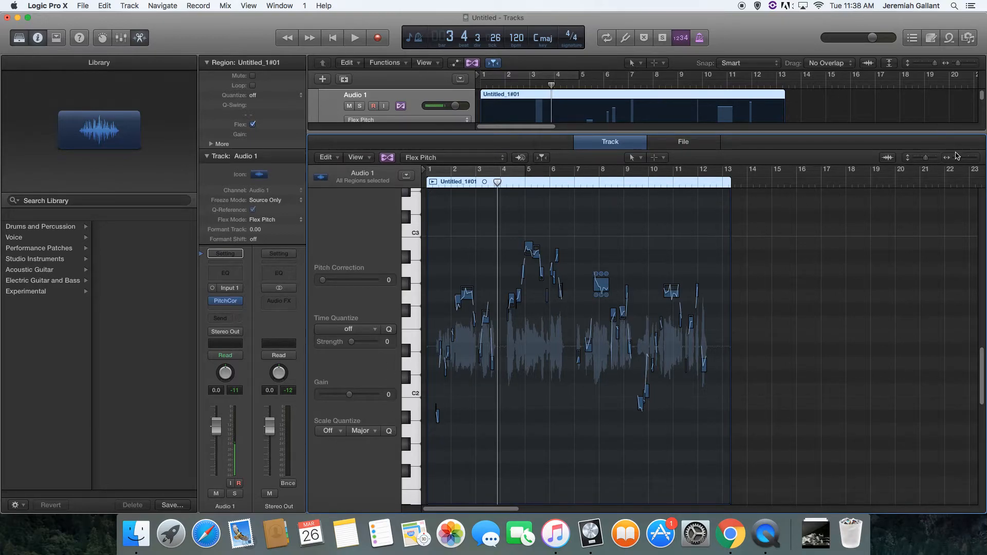
drag(960, 161, 973, 161)
scroll(728, 264, left, 10)
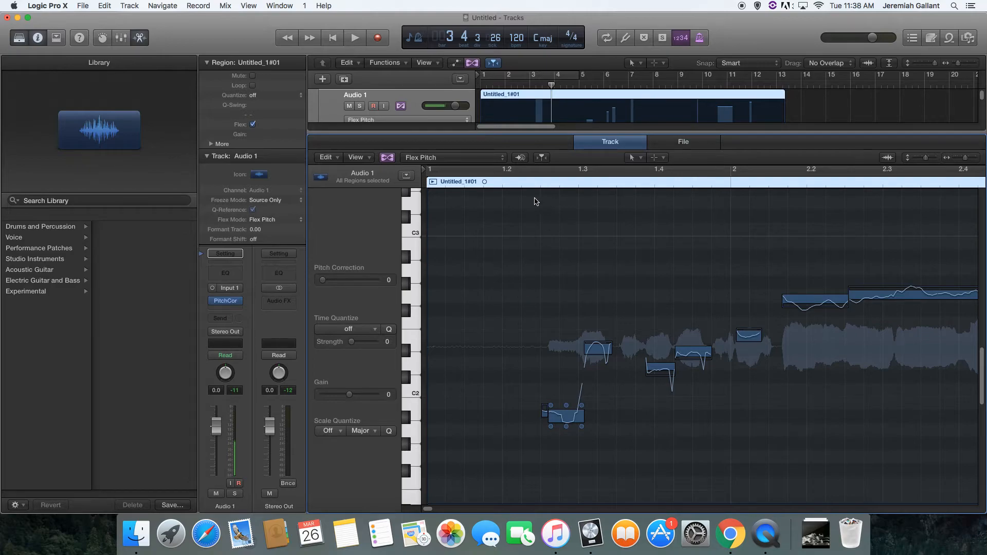
double_click(512, 183)
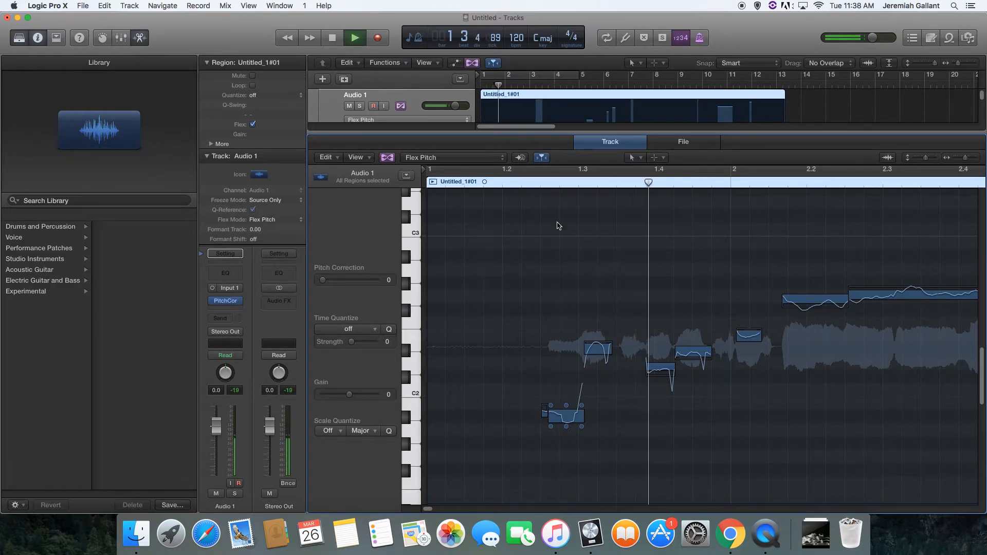
key(space)
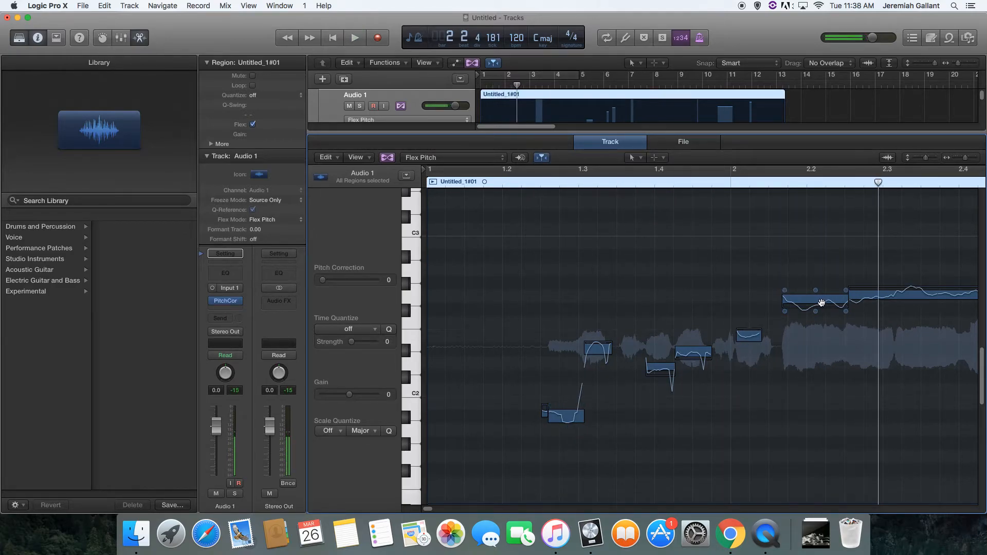
key(space)
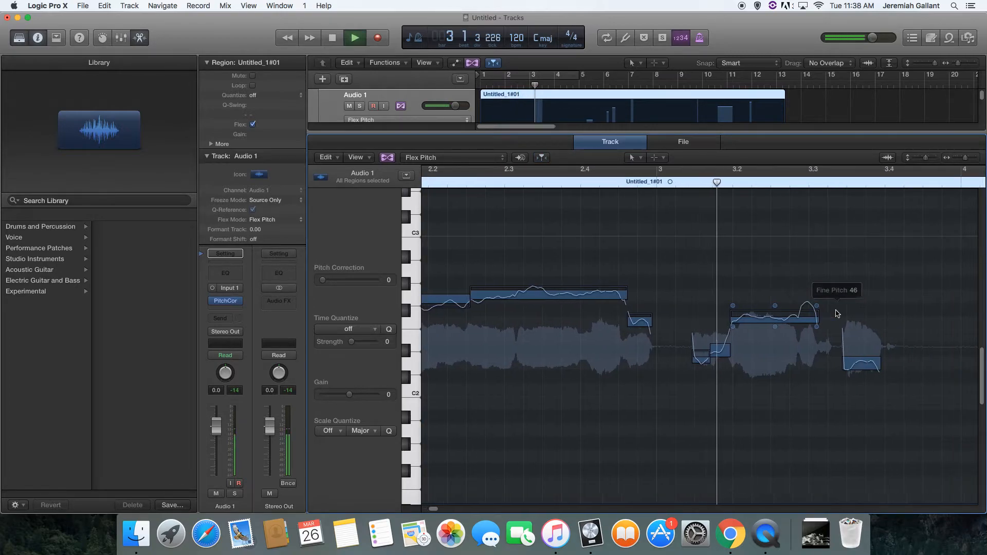
key(space)
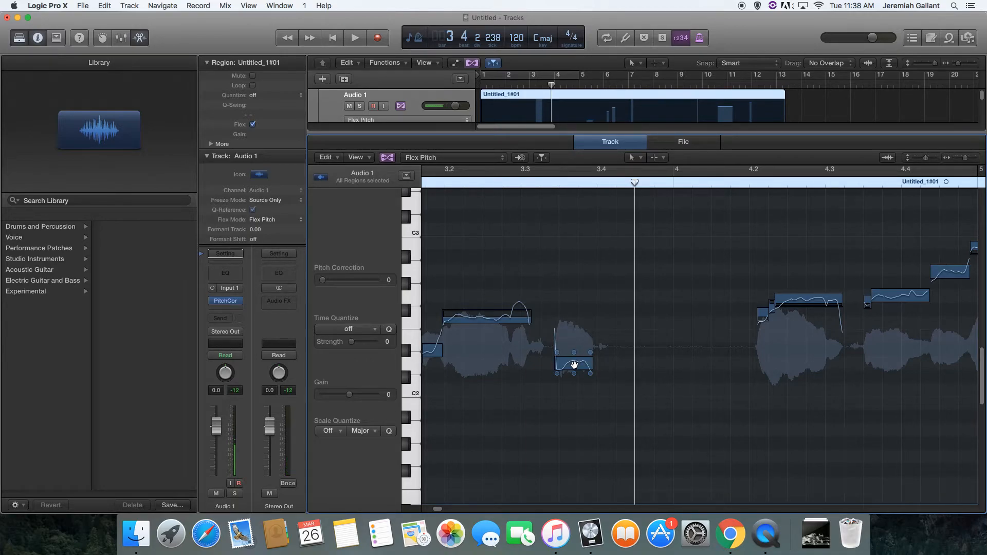
key(Return)
key(space)
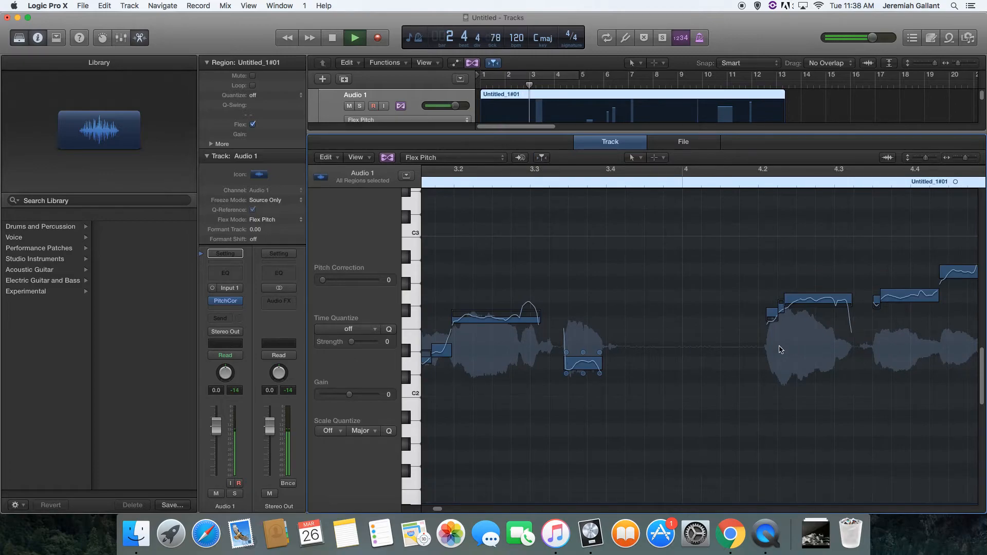
key(space)
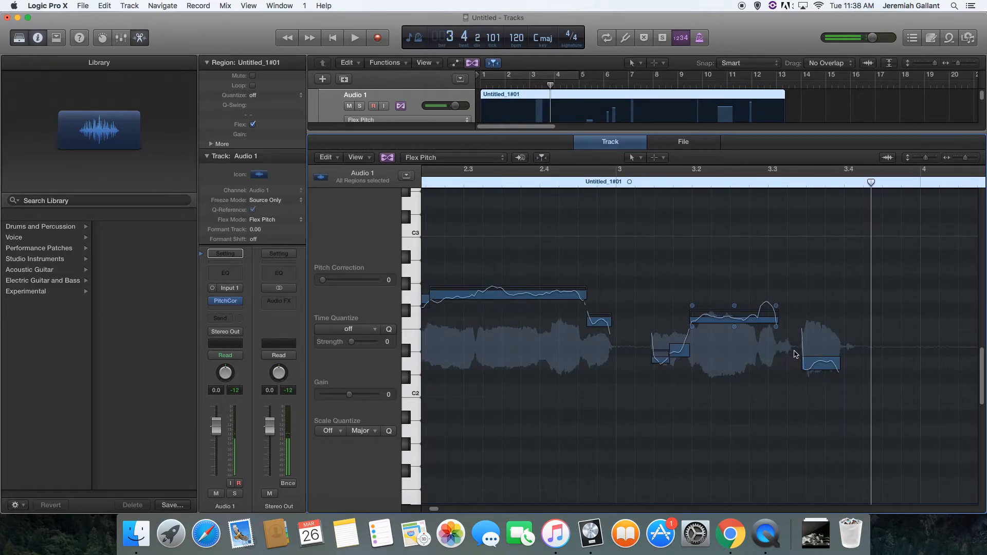
Raise the first phrase's last note, between beats 3.3 and 3.4, one semitone to D#2 and replay the phrase.
drag(820, 364, 820, 351)
key(Left)
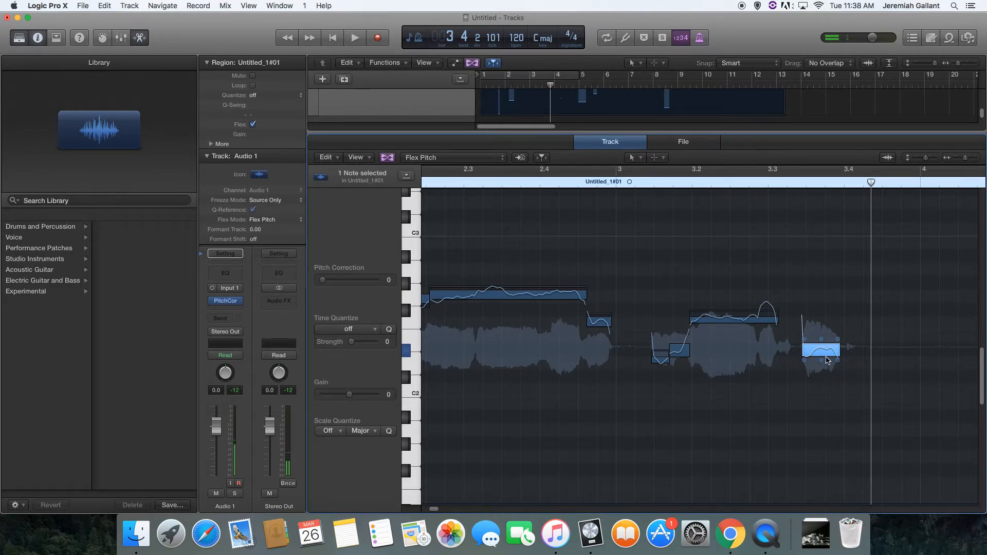
click(428, 186)
key(space)
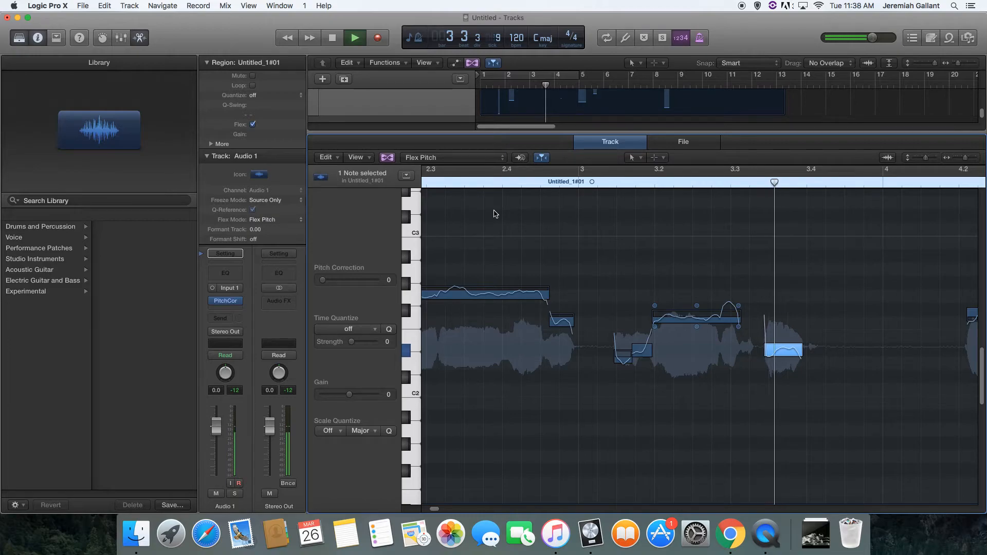
key(space)
Play the second phrase, lower its long last note before beat 6.3 to F#2, and listen from there past bar 8.
key(space)
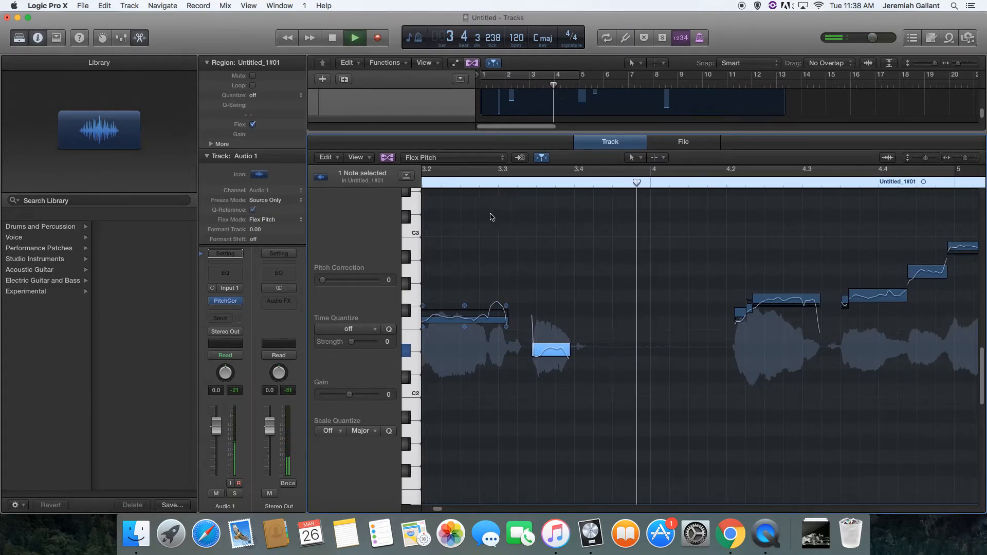
scroll(635, 239, right, 10)
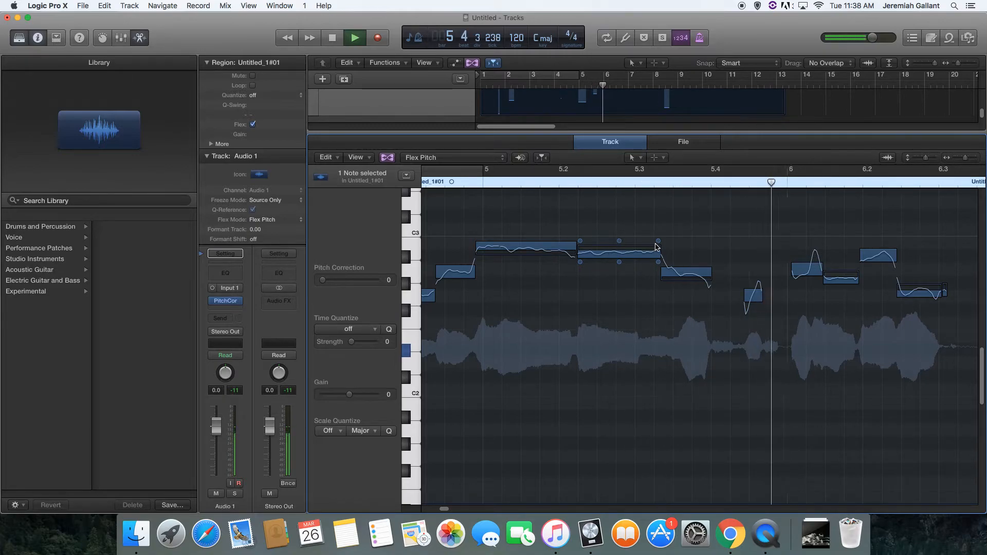
scroll(656, 247, right, 1)
key(space)
scroll(750, 264, right, 1)
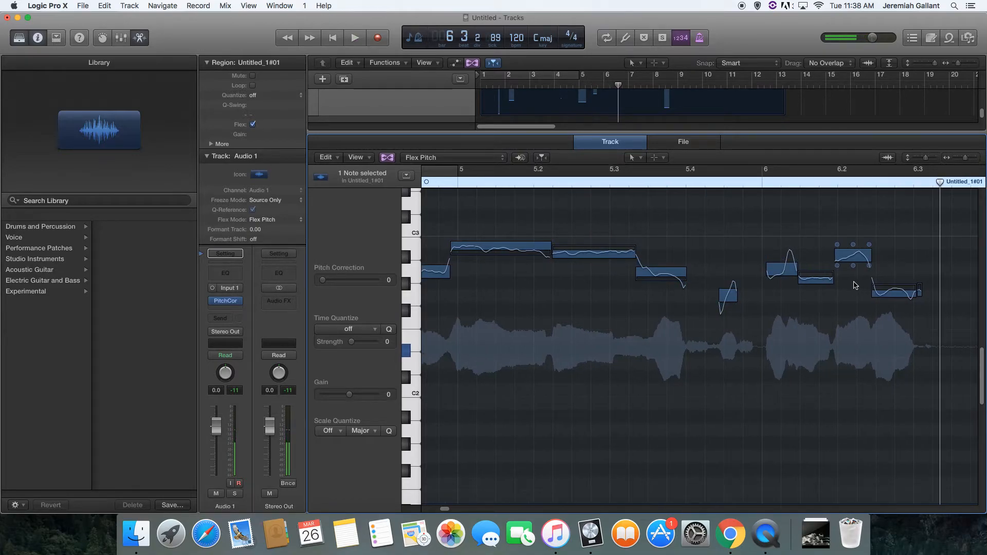
drag(893, 290, 894, 304)
click(702, 185)
key(space)
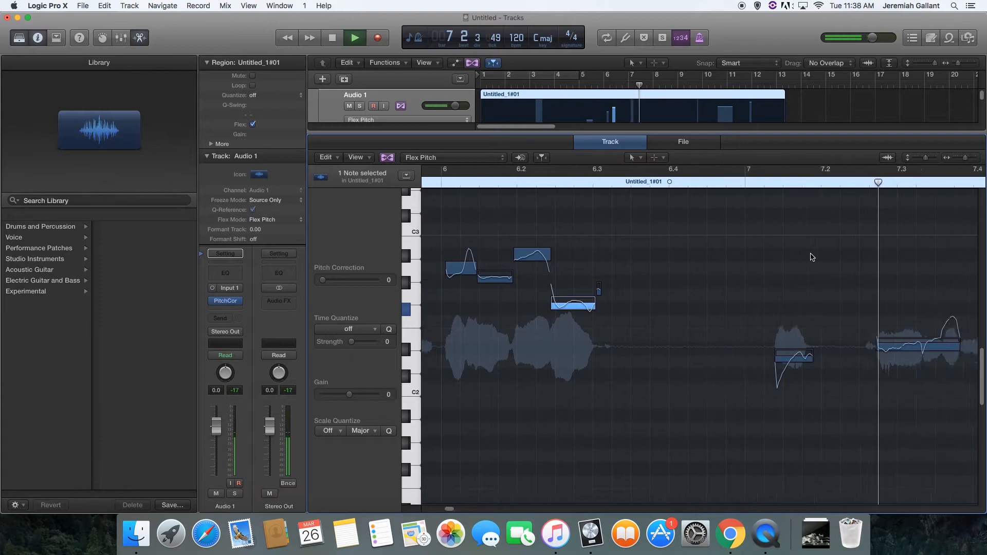
key(space)
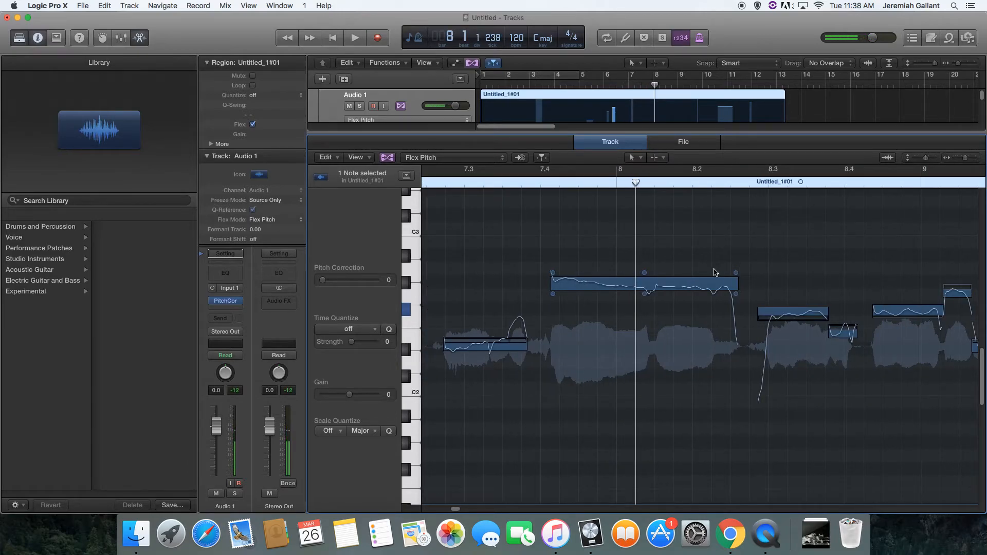
Lower the long note across bar 8 one semitone to G2 with the Pitch Correction effect open, and replay through bar 11.
drag(672, 283, 669, 297)
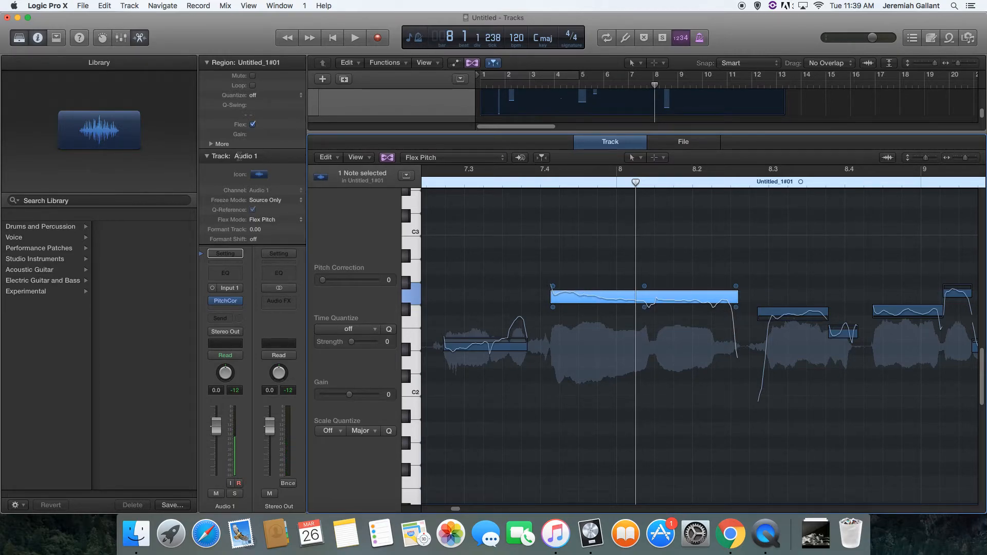
click(226, 301)
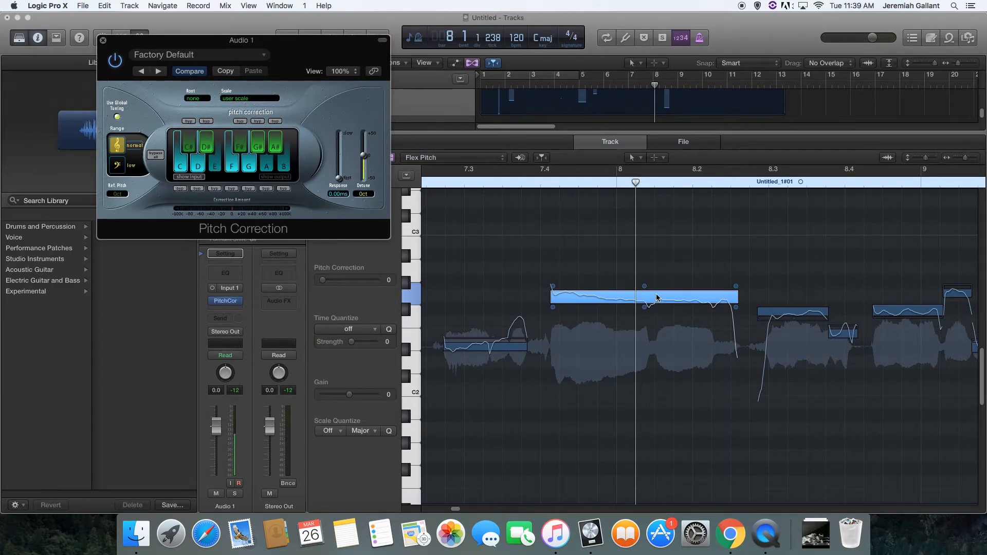
drag(657, 297, 661, 234)
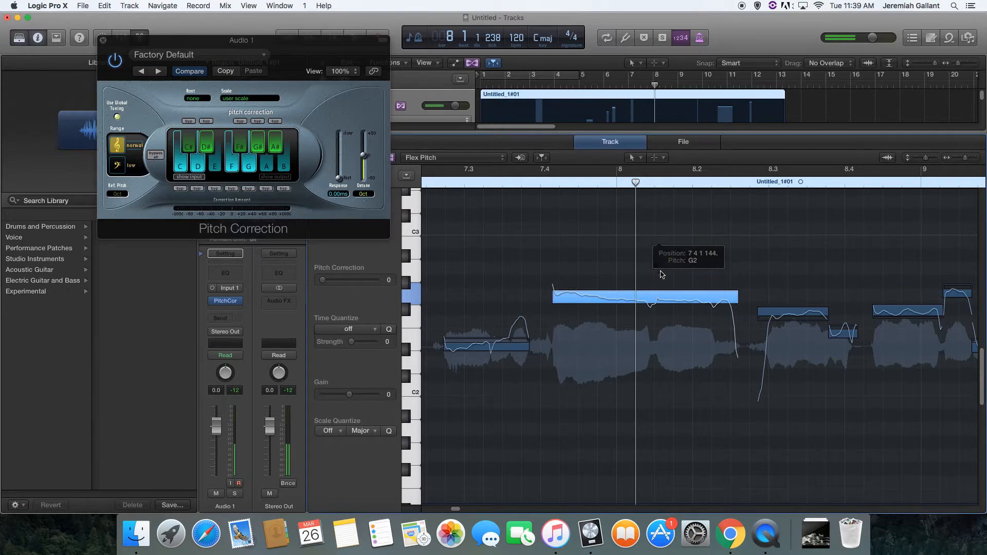
mouse_move(659, 297)
mouse_down()
mouse_move(657, 244)
mouse_move(659, 292)
mouse_up()
click(503, 186)
key(space)
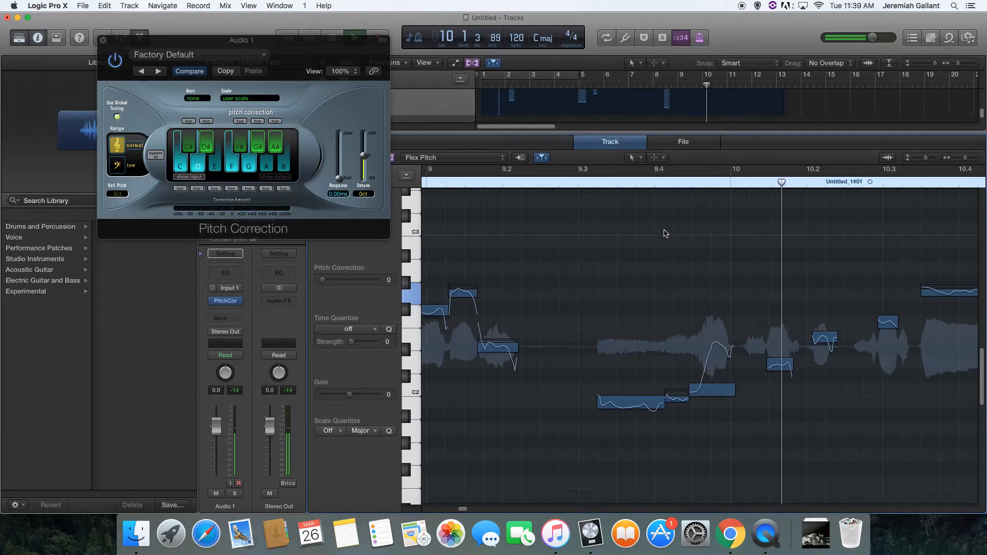
key(space)
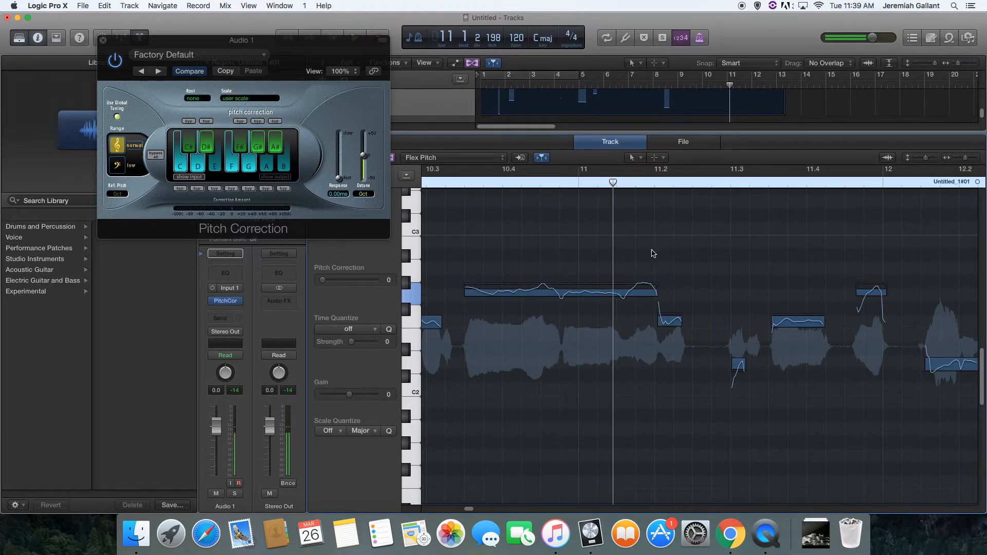
Set the Fine Pitch of the long note across bar 11 to 3 and replay the phrase.
click(582, 289)
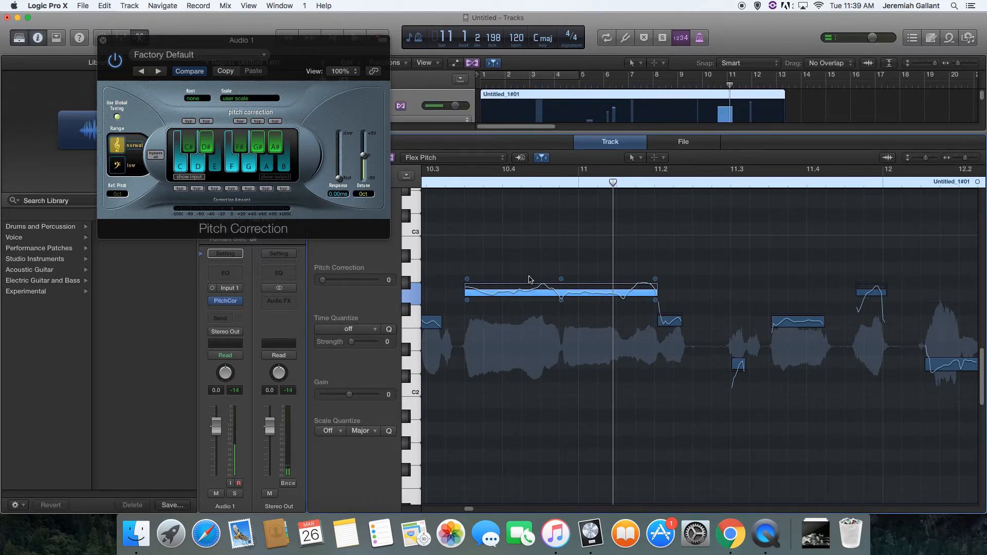
drag(536, 293, 564, 287)
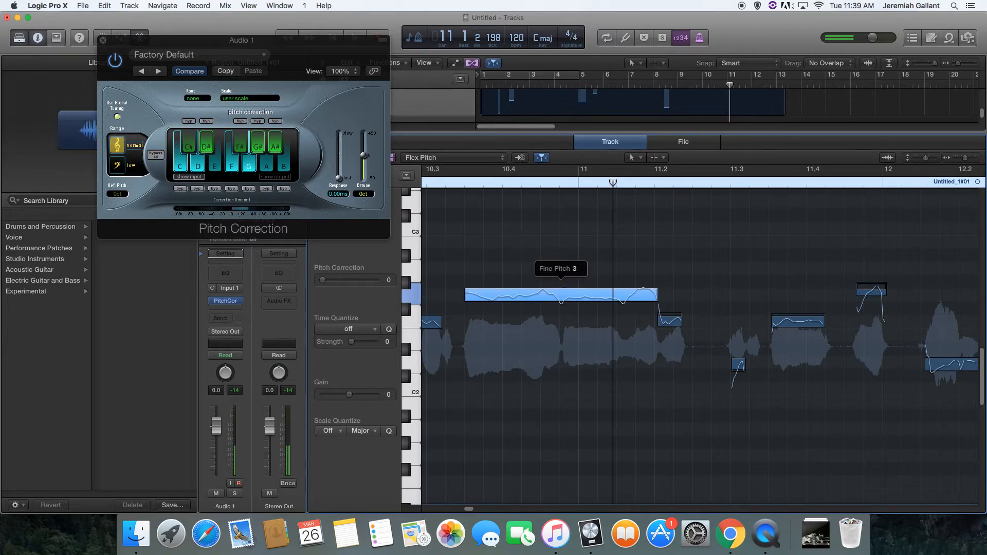
click(456, 172)
key(space)
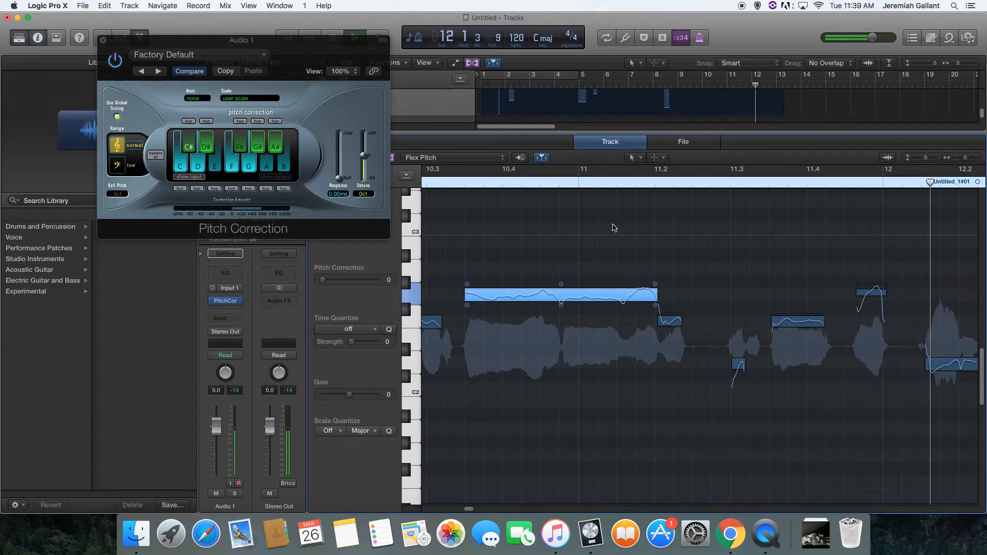
Raise the last note, just after bar 12, one semitone to D#2 and replay the ending.
drag(493, 366, 496, 350)
click(464, 183)
key(space)
key(space)
Lower the Fine Pitch of the long note across bar 11 to -4.
scroll(483, 217, left, 10)
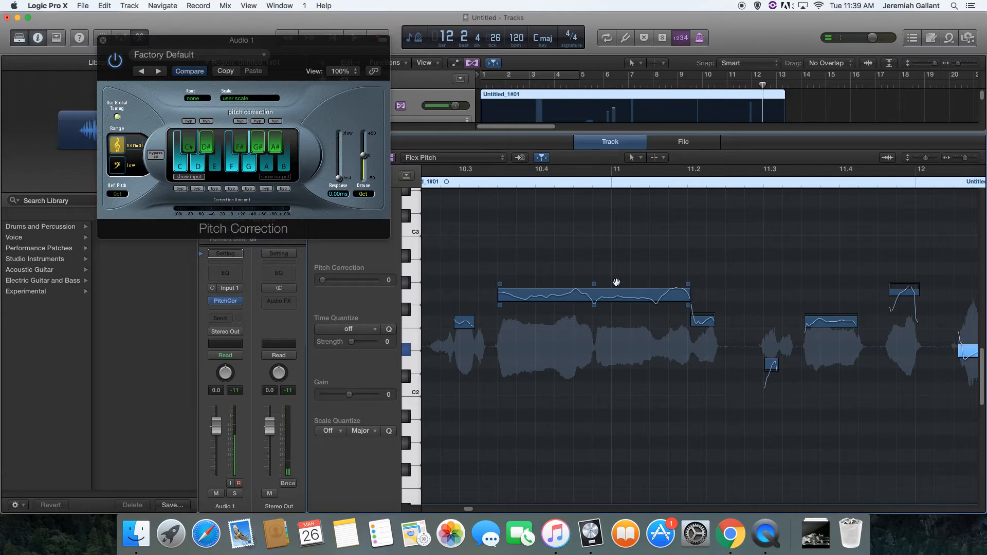
mouse_move(595, 286)
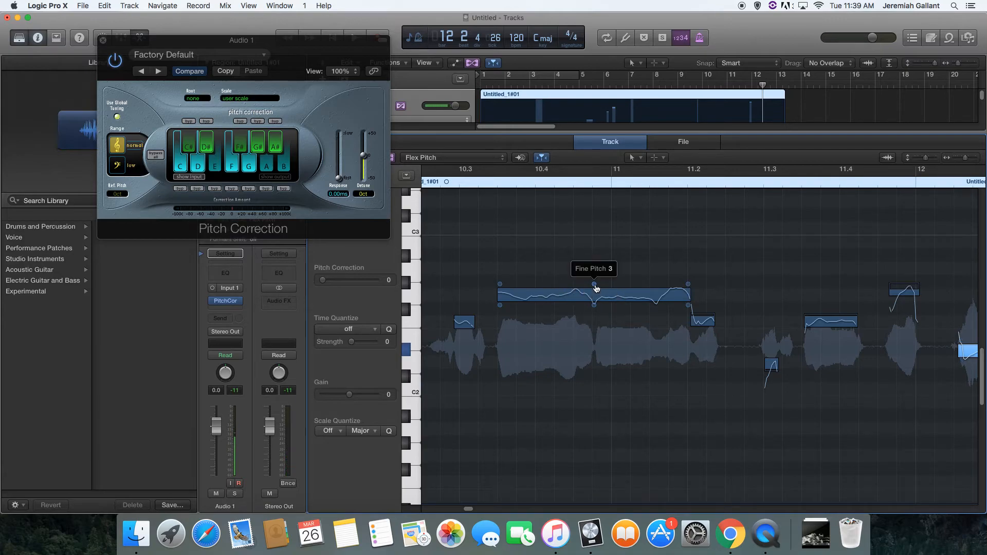
mouse_move(595, 287)
mouse_down()
mouse_move(595, 301)
mouse_move(595, 289)
mouse_up()
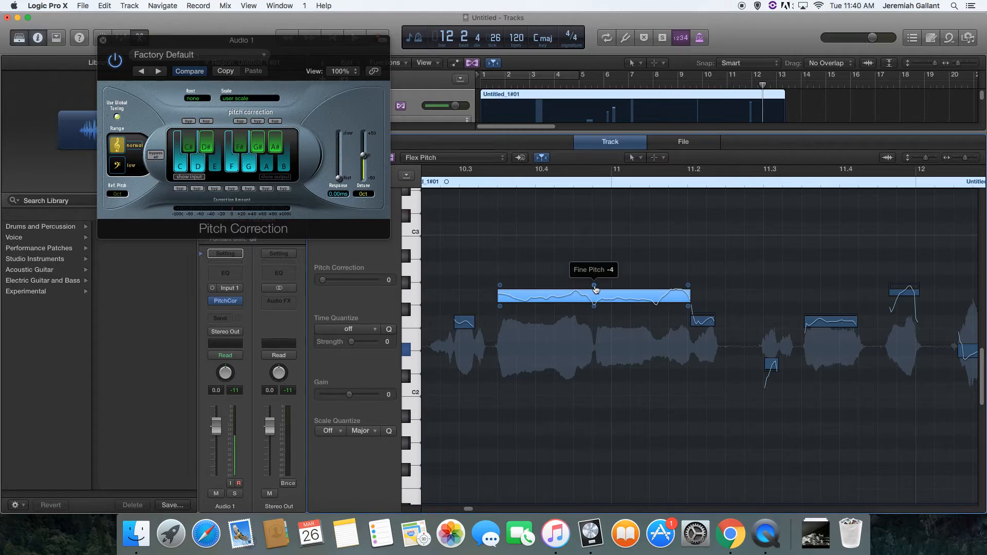
Flatten the vibrato of the long note across bar 11 and place the playhead just before the note.
mouse_move(595, 287)
mouse_down()
mouse_move(595, 301)
mouse_move(595, 289)
mouse_up()
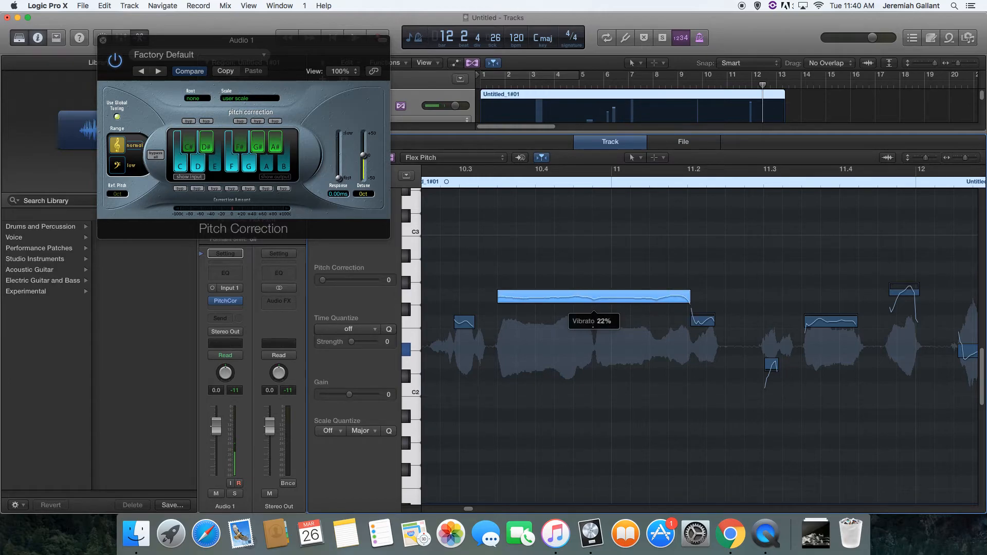
drag(593, 330, 591, 328)
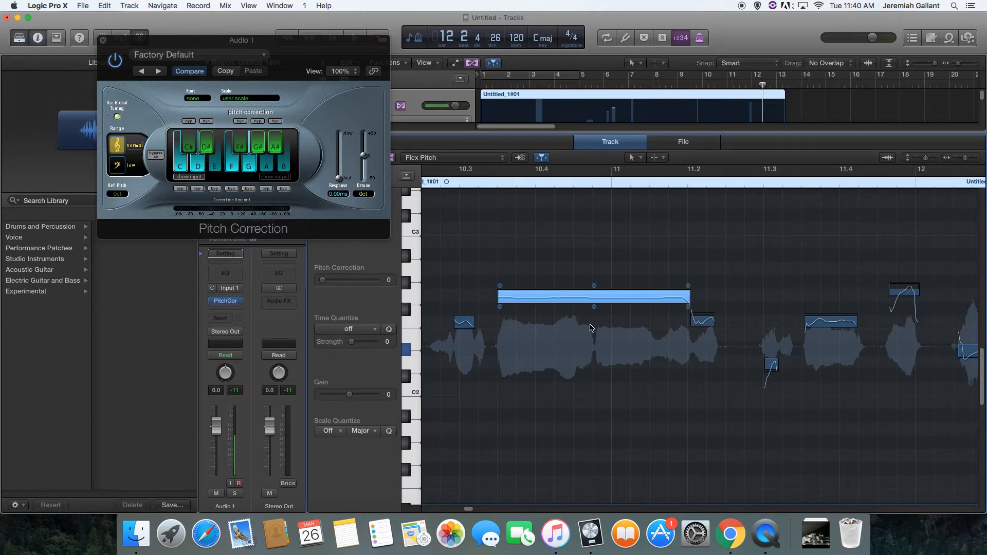
click(488, 182)
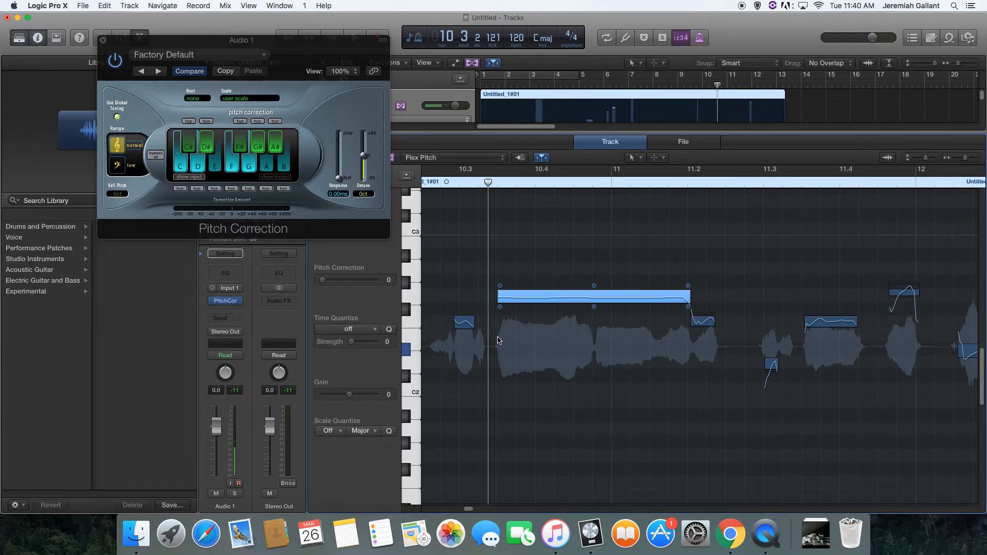
Flatten the vibrato of the last note, just after bar 12, and replay the ending.
key(space)
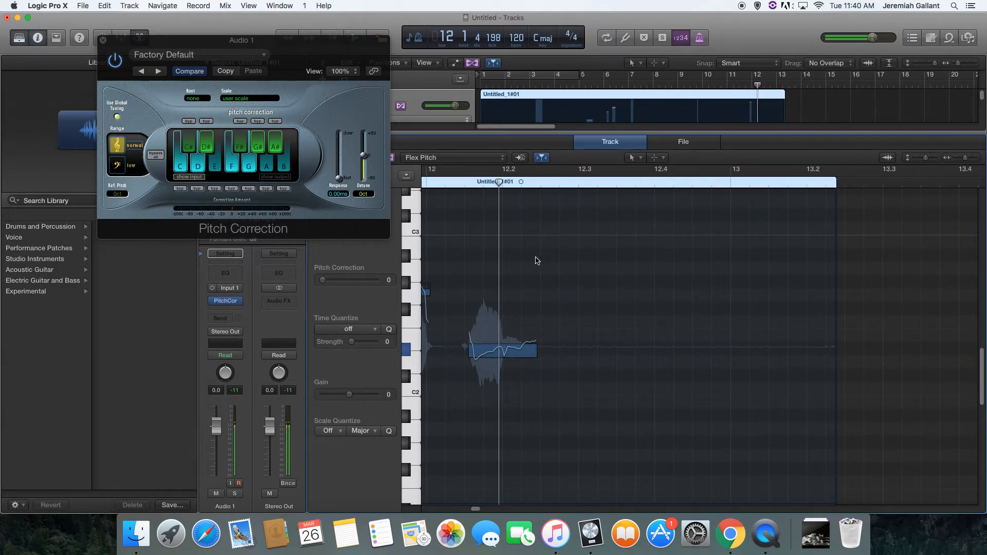
click(509, 364)
drag(509, 364, 501, 391)
drag(505, 182, 451, 182)
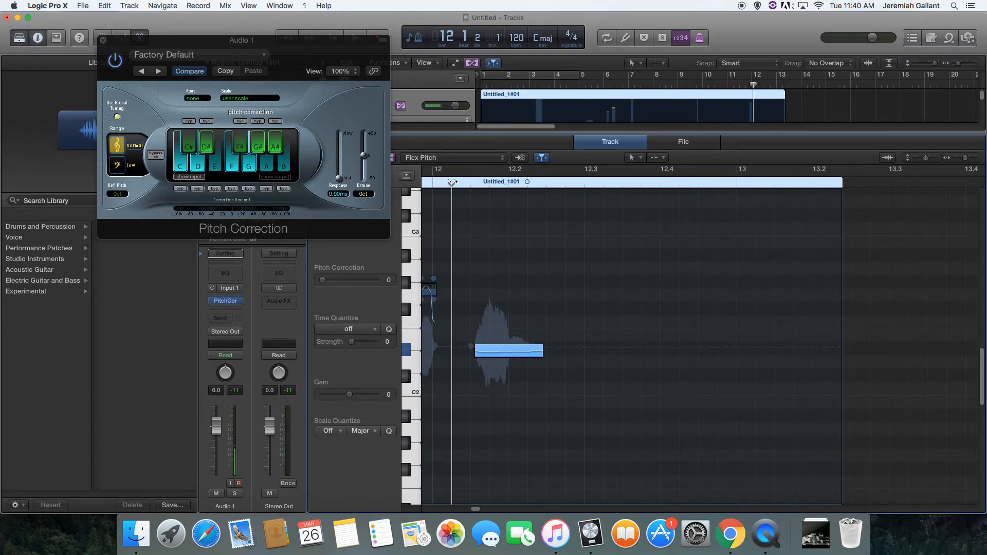
key(space)
key(space)
Flatten the vibrato of the short note just before bar 12 and lower its Fine Pitch, replaying the phrase.
scroll(539, 249, left, 10)
drag(678, 299, 679, 319)
click(632, 185)
key(space)
drag(679, 278, 679, 289)
click(636, 181)
Flatten the vibrato and lower the Fine Pitch of the long note between 2.2 and 2.4, and replay the phrase.
key(Return)
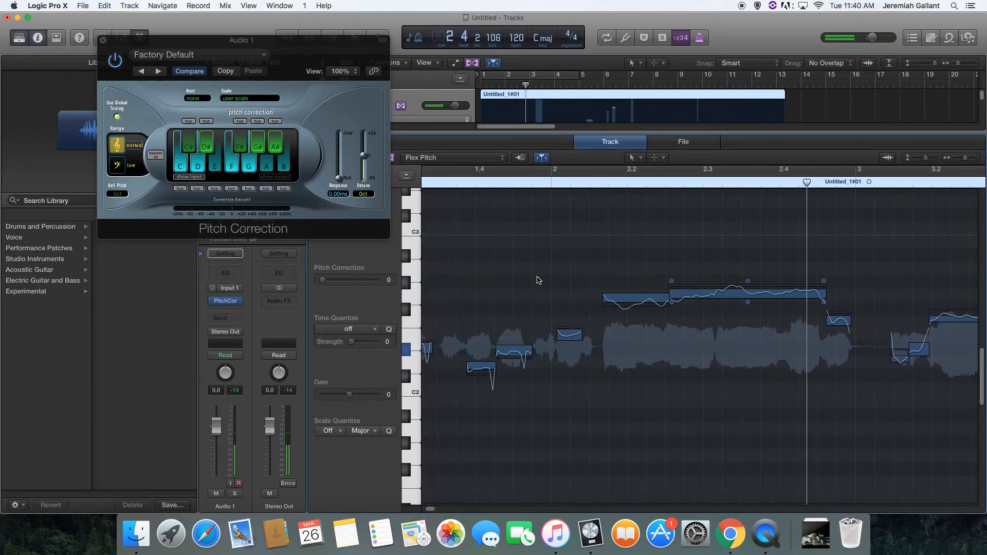
drag(758, 297, 747, 321)
drag(751, 287, 742, 292)
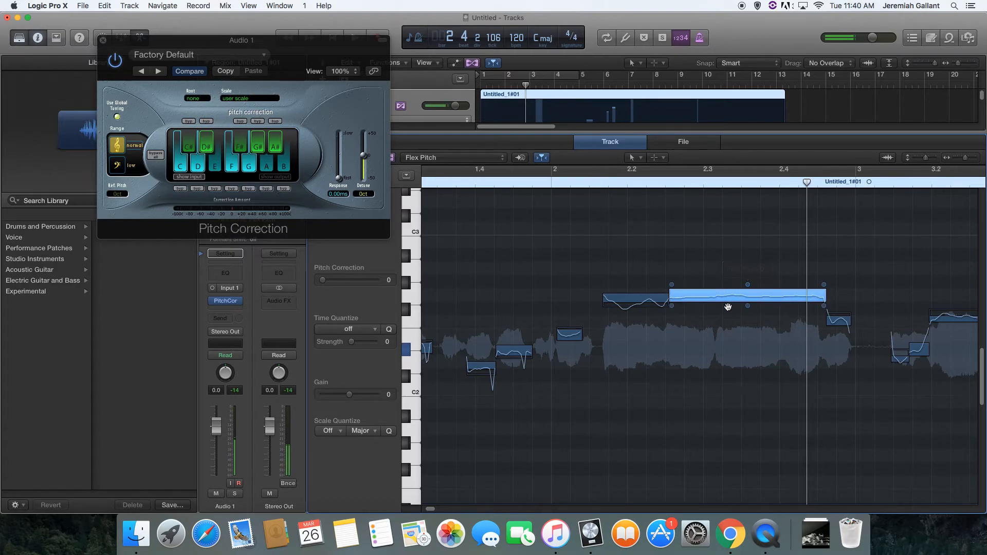
click(517, 174)
key(space)
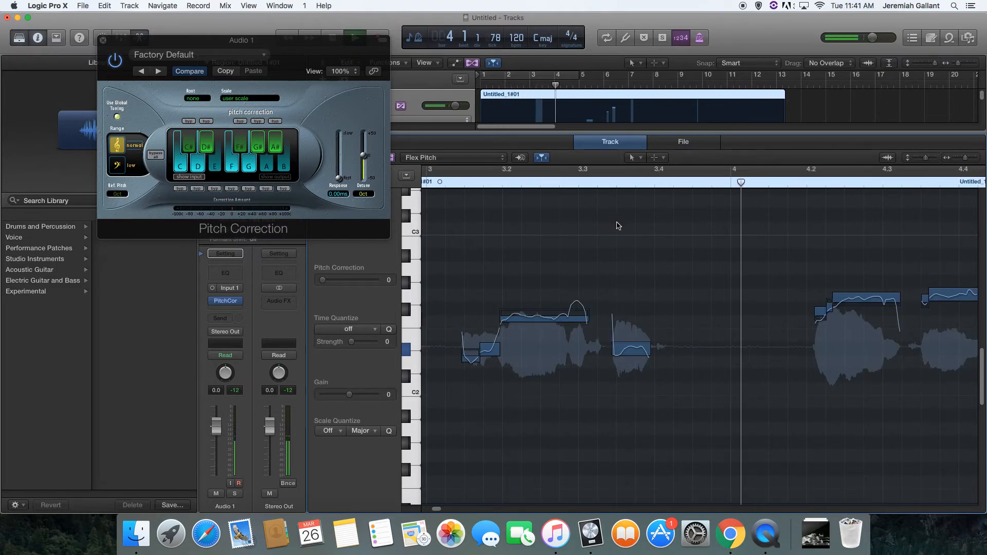
key(space)
Flatten the vibrato of the short note just before bar 5 and play on through the following phrase.
scroll(567, 259, left, 4)
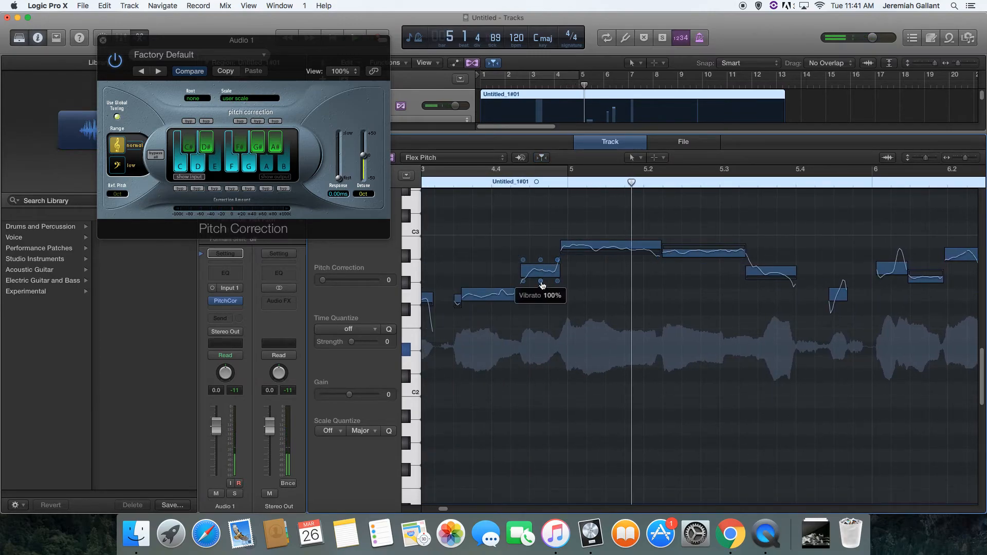
drag(541, 281, 540, 288)
key(space)
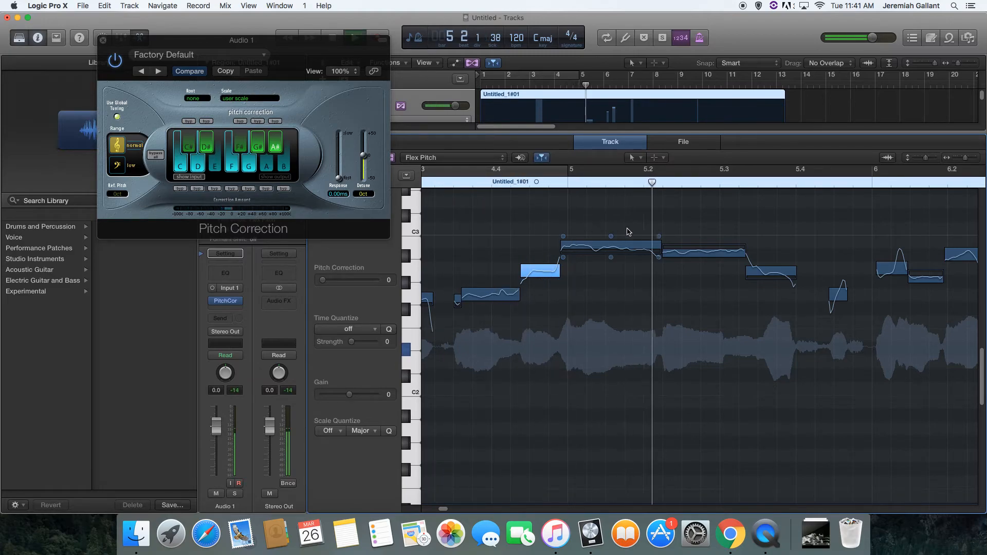
key(space)
Reduce the vibrato of the first note in bar 6 and replay the lead-in to it.
click(446, 280)
drag(448, 283, 448, 294)
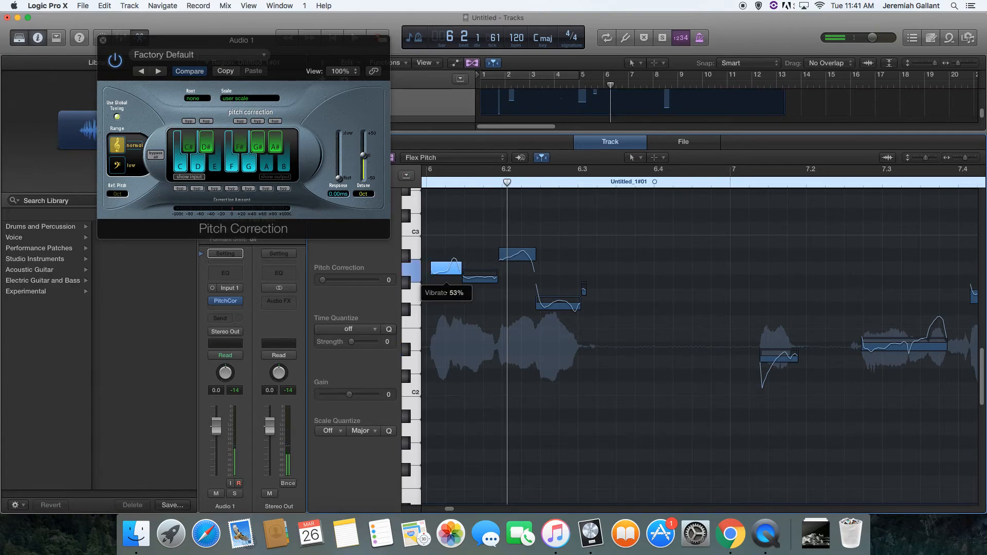
scroll(451, 277, left, 5)
click(602, 175)
key(space)
key(space)
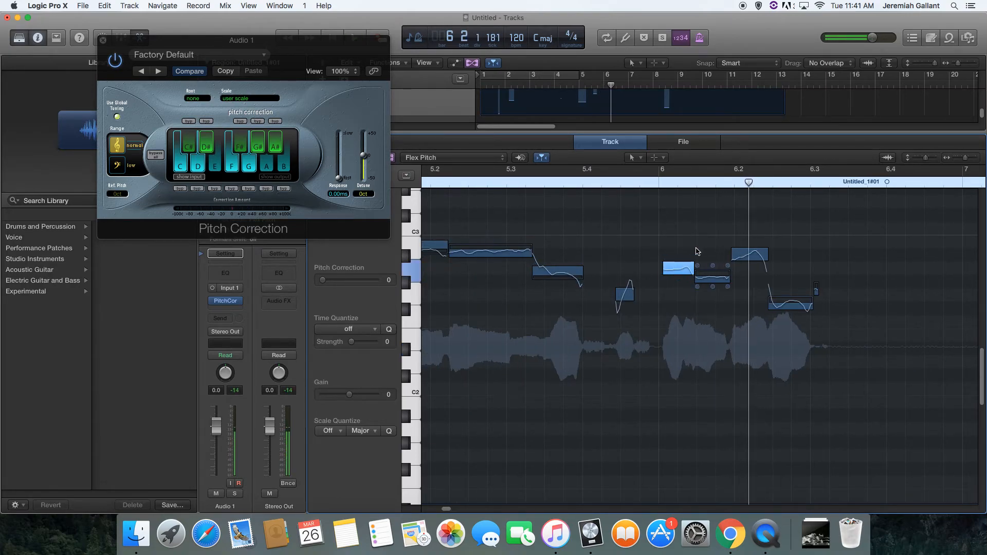
Flatten the vibrato of the first note in bar 6 further and replay it from just before 5.4.
click(679, 270)
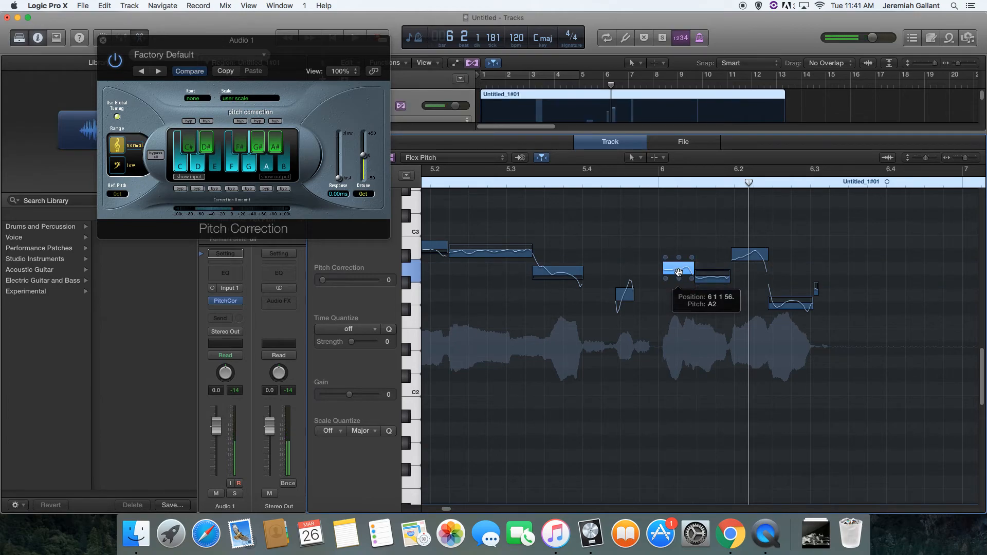
click(572, 186)
key(space)
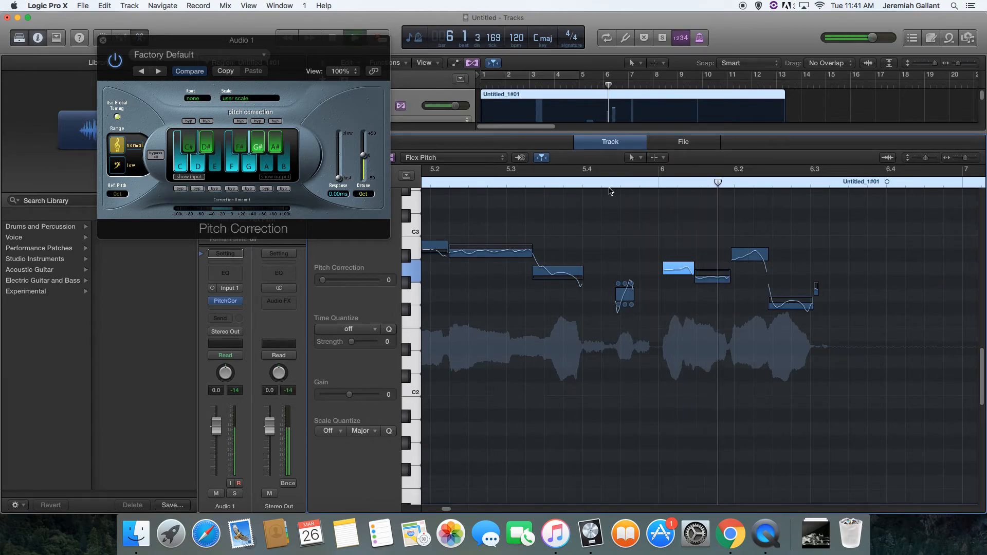
drag(678, 274, 679, 281)
click(583, 184)
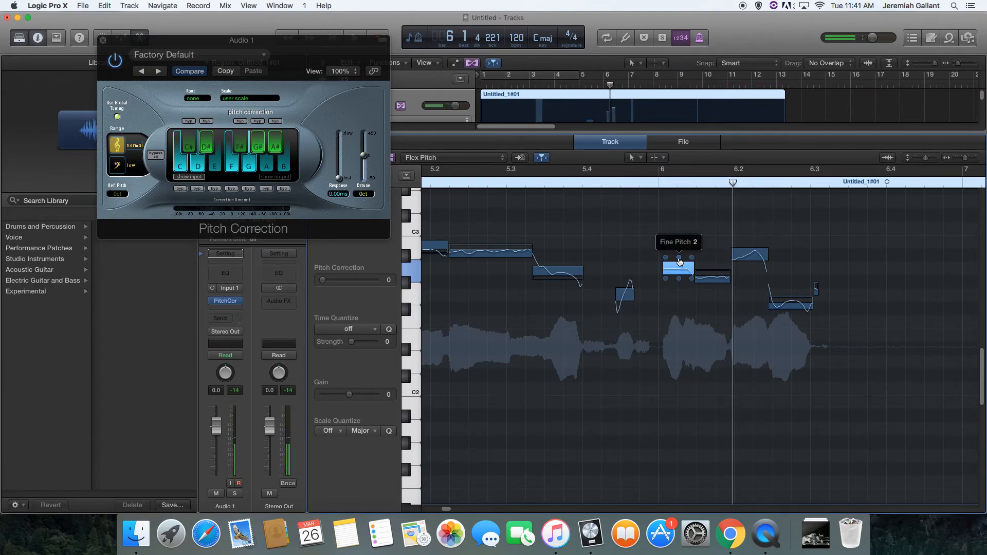
Lower the Fine Pitch of the first note in bar 6 and replay the phrase from 5.4.
drag(678, 258, 679, 268)
click(582, 184)
key(space)
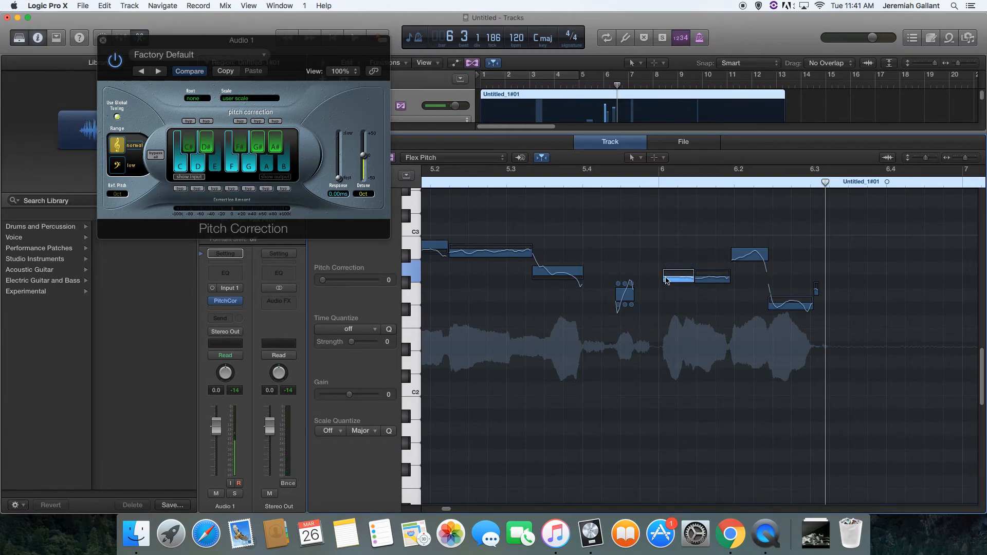
Try the first note in bar 6 higher, bring it back down to G#2, and play the vocal from 5.4.
drag(679, 275, 678, 265)
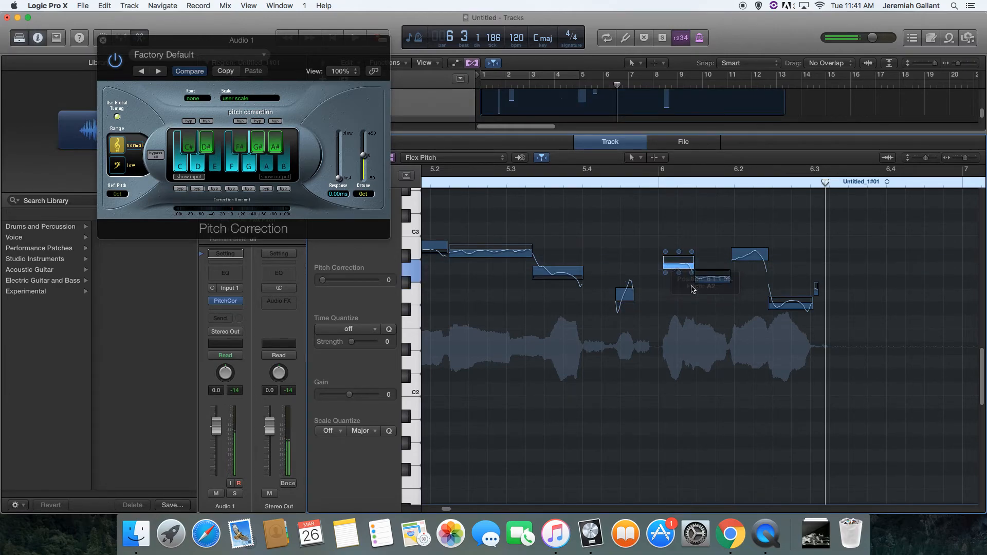
drag(679, 266, 679, 278)
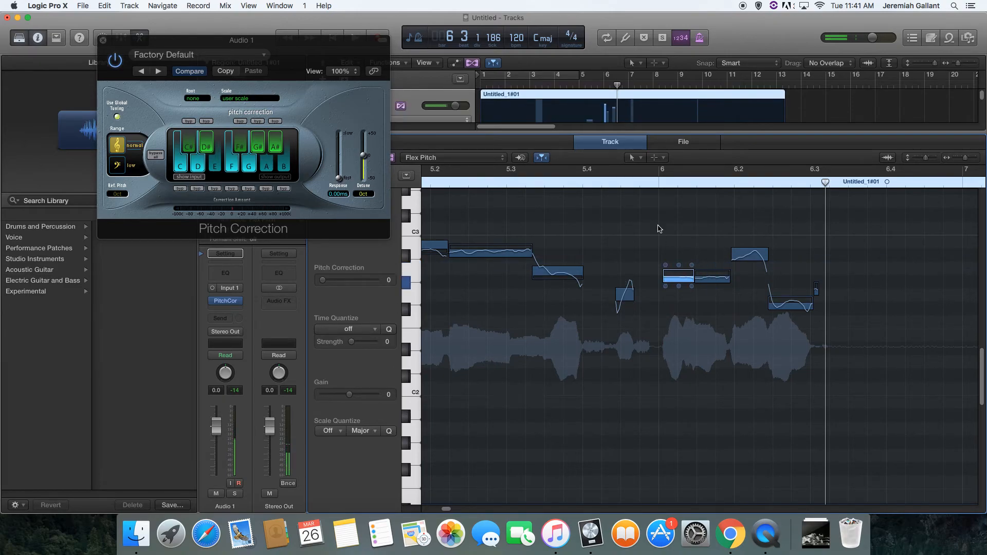
click(578, 185)
key(space)
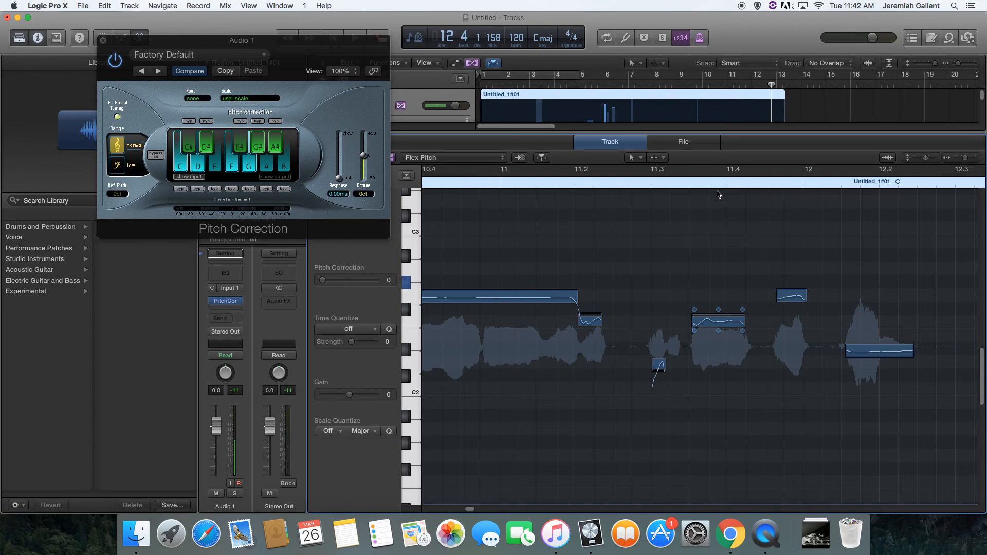
Lower the long note across bar 8 to C2 and the note around 8.3 by two semitones.
scroll(620, 231, left, 8)
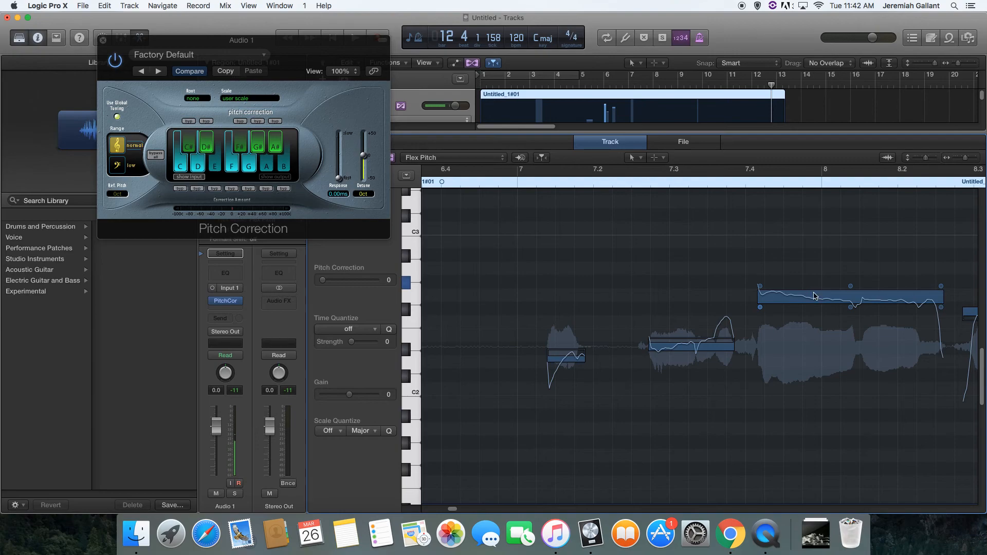
drag(818, 319, 821, 411)
scroll(825, 335, right, 3)
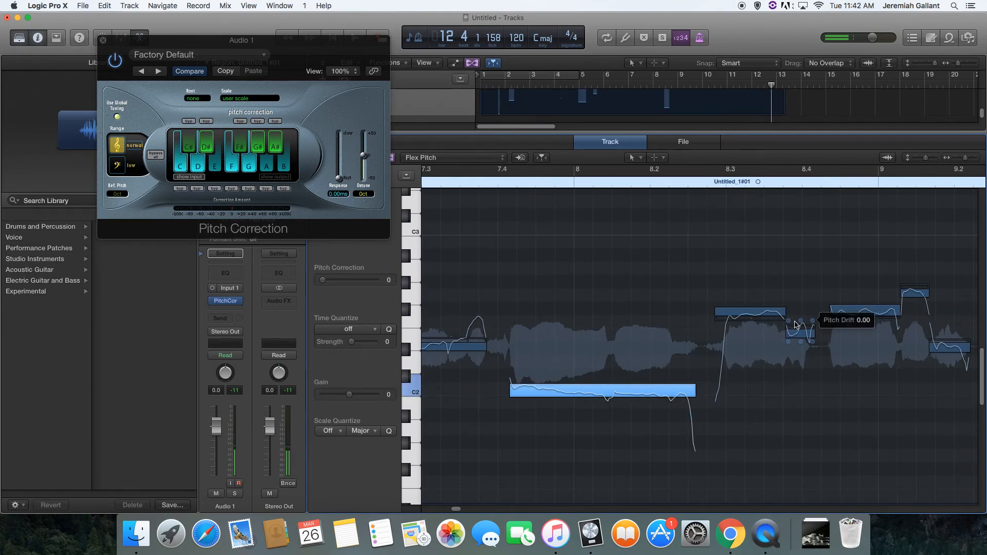
drag(767, 317, 767, 343)
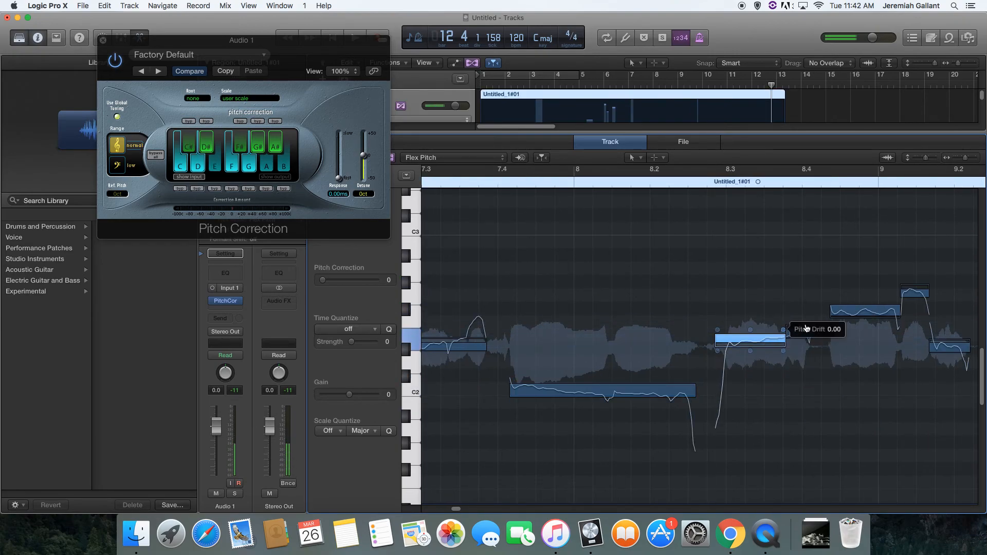
mouse_move(857, 308)
mouse_down()
mouse_move(857, 329)
mouse_move(857, 311)
mouse_up()
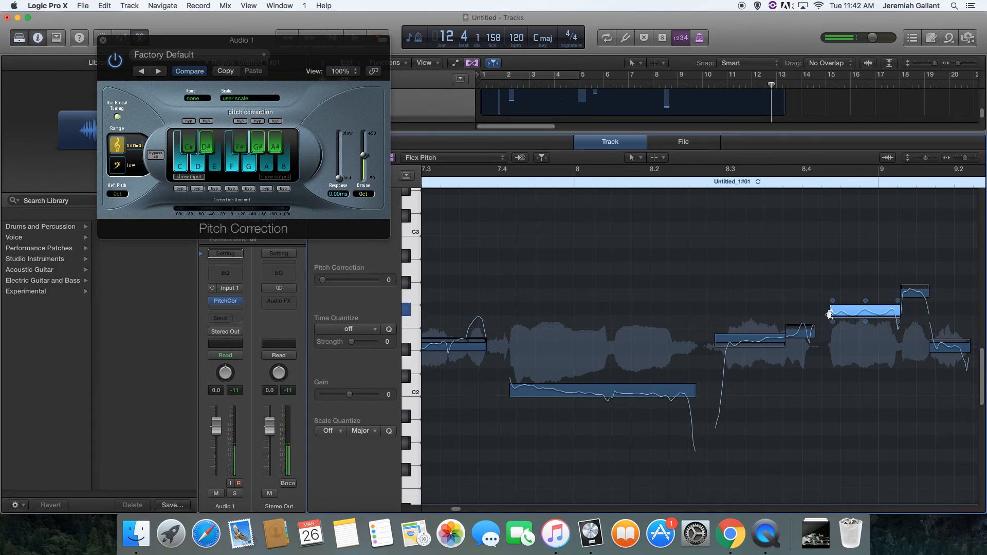
Play the vocal from the beginning and listen to the lowered notes around bars 8 and 9.
key(Return)
key(space)
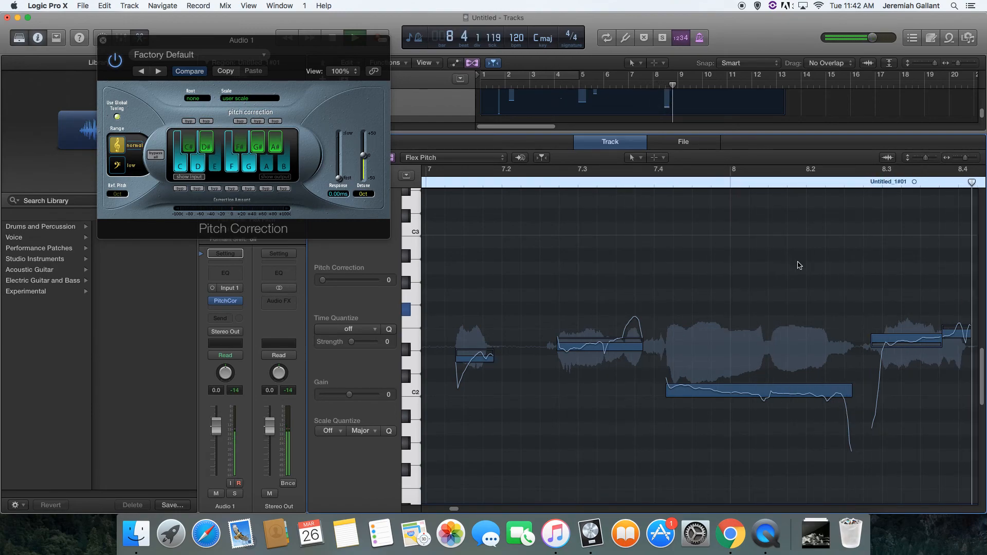
scroll(799, 265, right, 3)
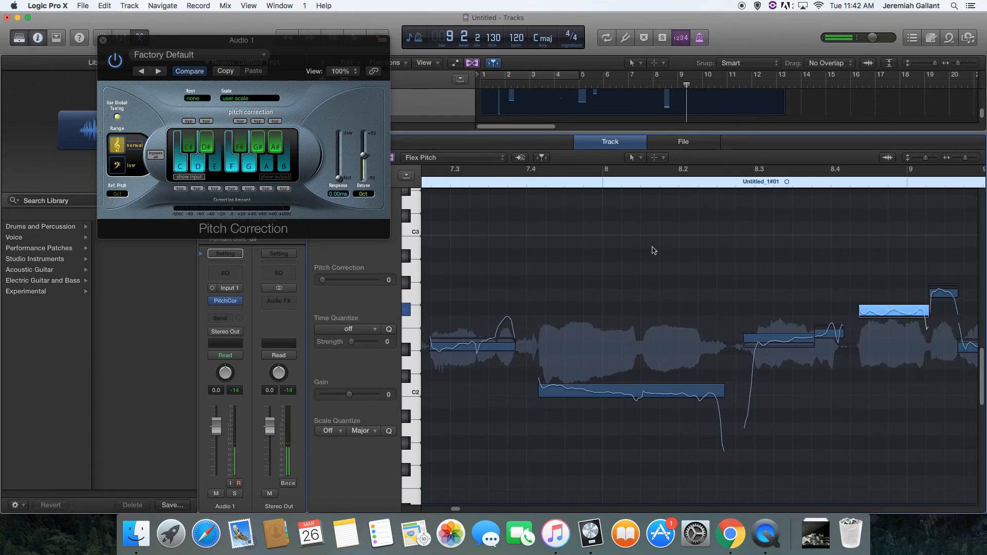
Re-enable the notes C, D, F, G, F# and C# in the Pitch Correction scale and replay the vocal from the beginning.
click(184, 161)
click(200, 166)
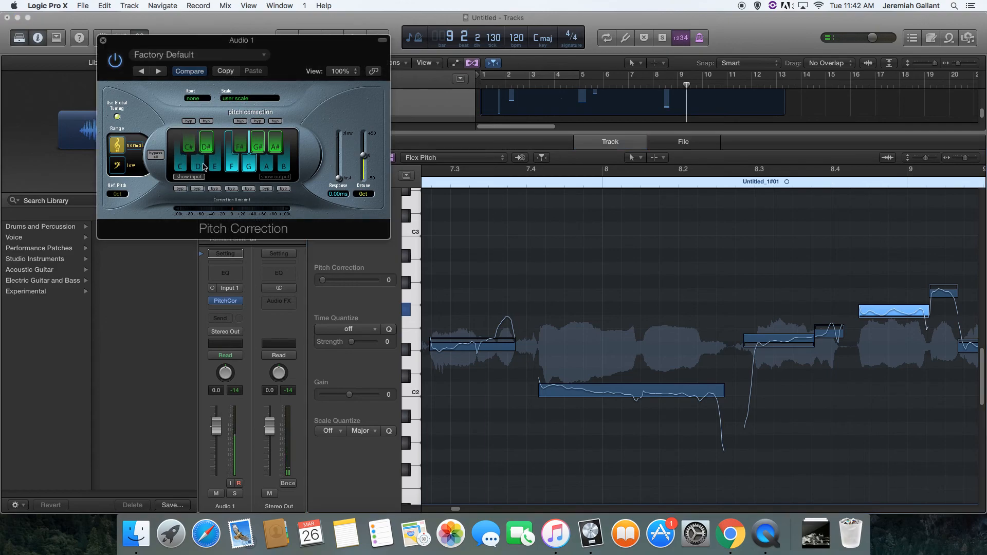
click(234, 165)
click(248, 165)
click(239, 146)
click(190, 146)
key(space)
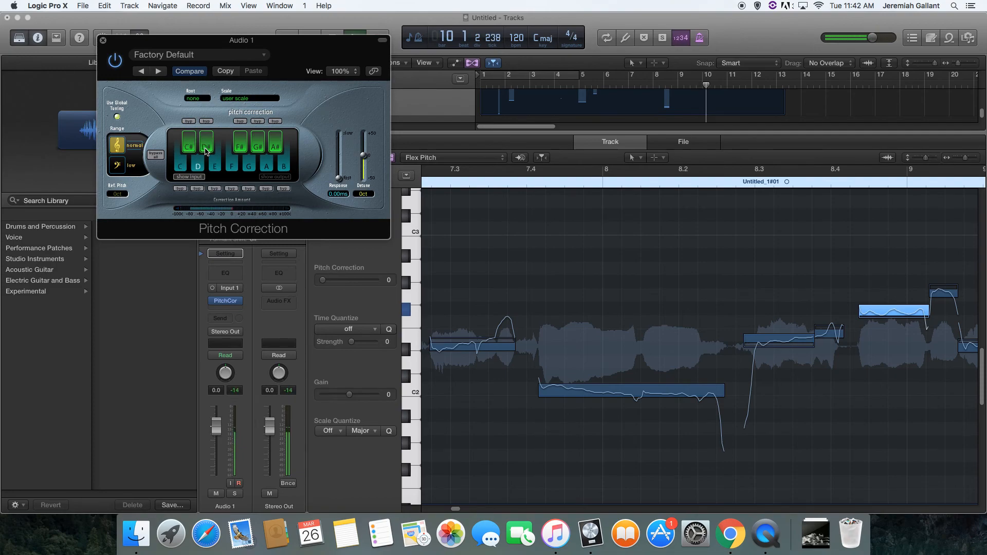
key(Return)
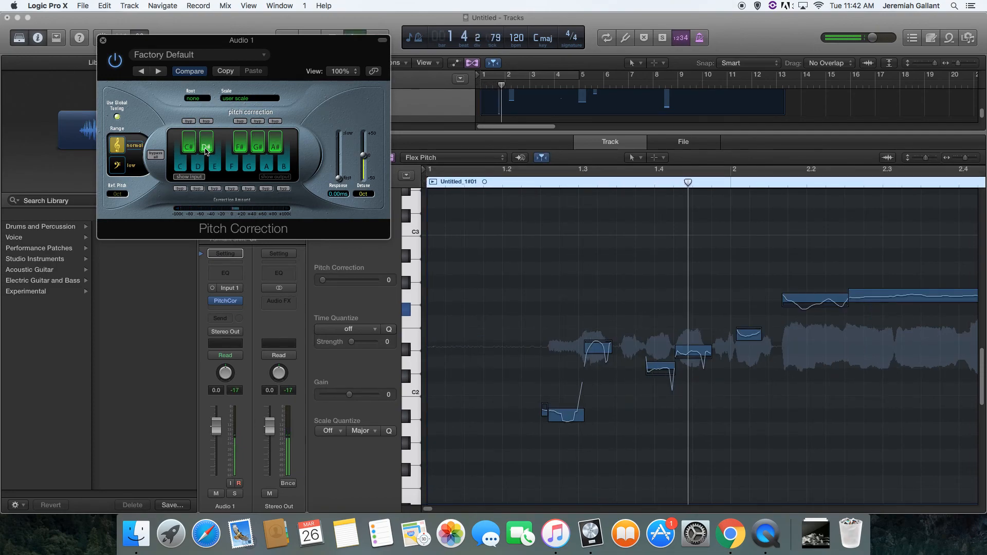
Lower the long note between 2.2 and 2.4 by one semitone and play the phrase.
mouse_move(477, 290)
drag(477, 296, 478, 315)
scroll(464, 293, left, 5)
key(space)
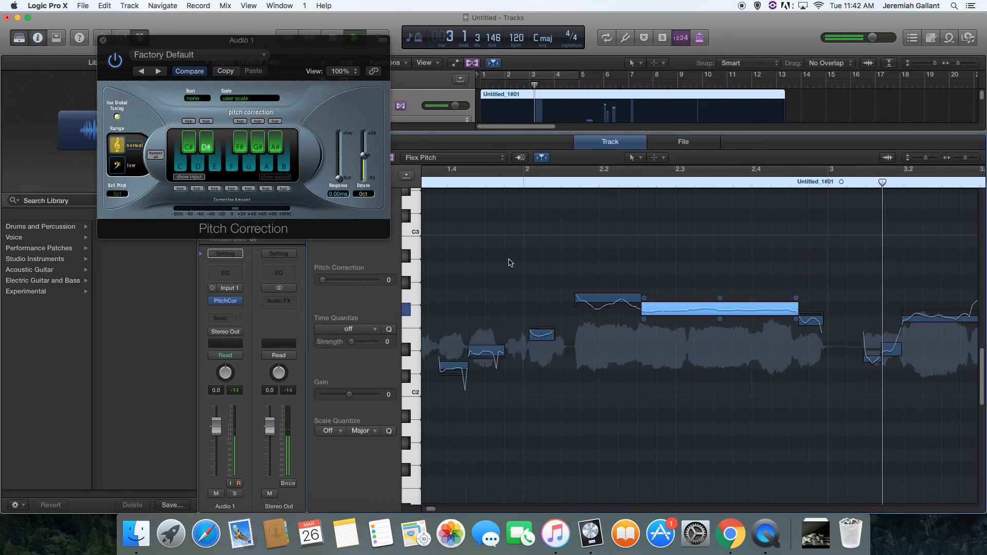